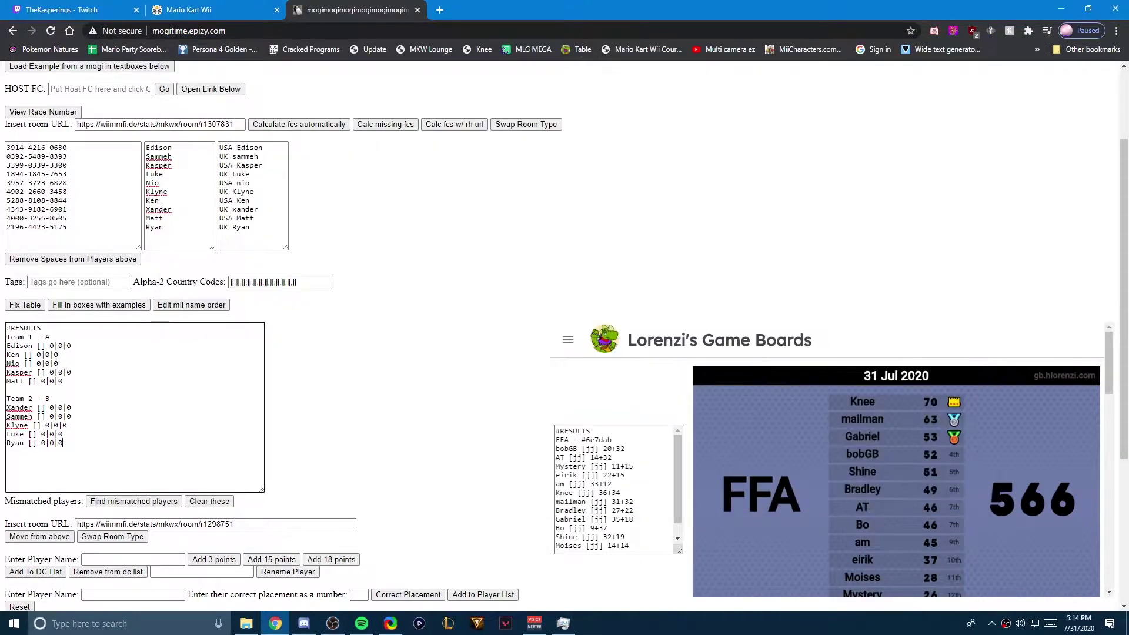
Step: Bring up Discord and look over the poll result in the rt-tier-4 channel
{"action": "scroll", "coordinate": [564, 341], "scroll_direction": "up", "scroll_amount": 3}
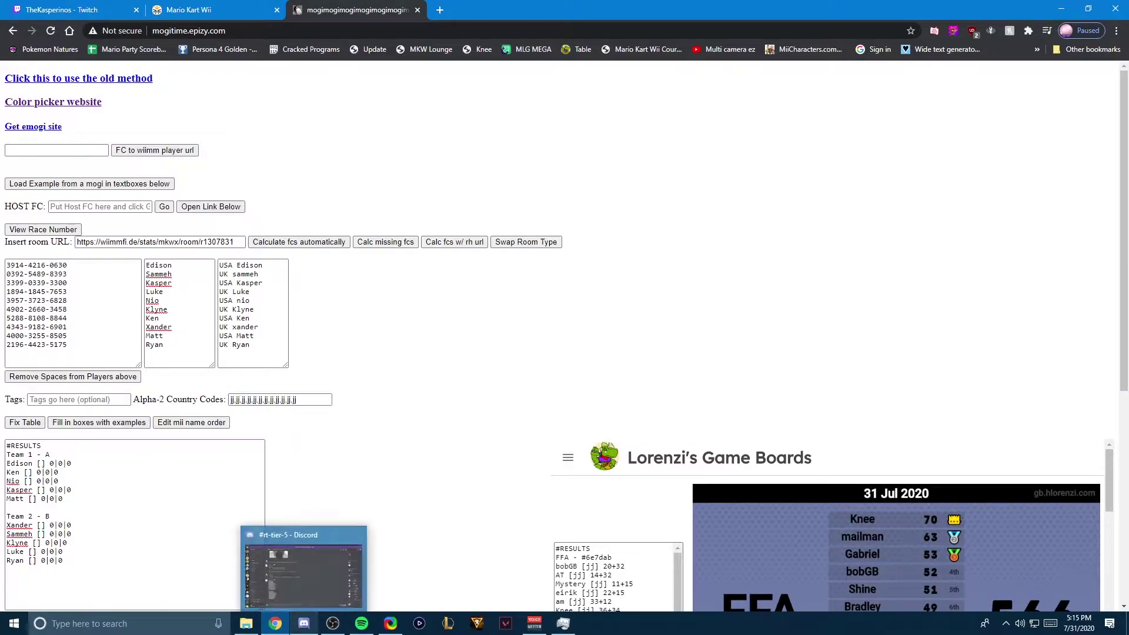
{"action": "left_click", "coordinate": [304, 623]}
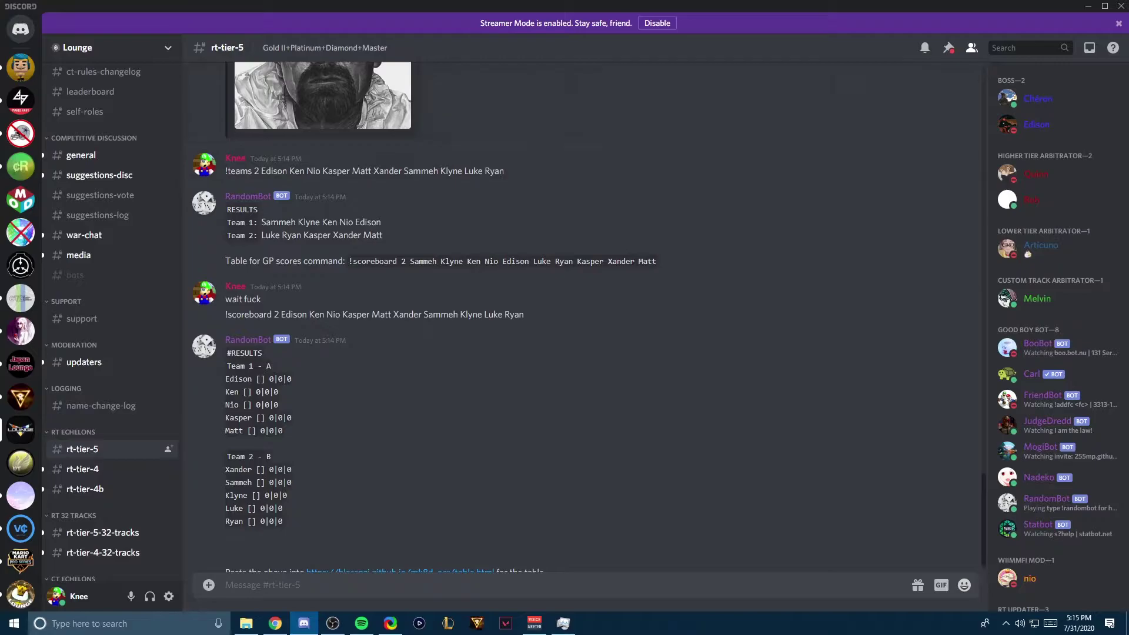
{"action": "left_click", "coordinate": [83, 468]}
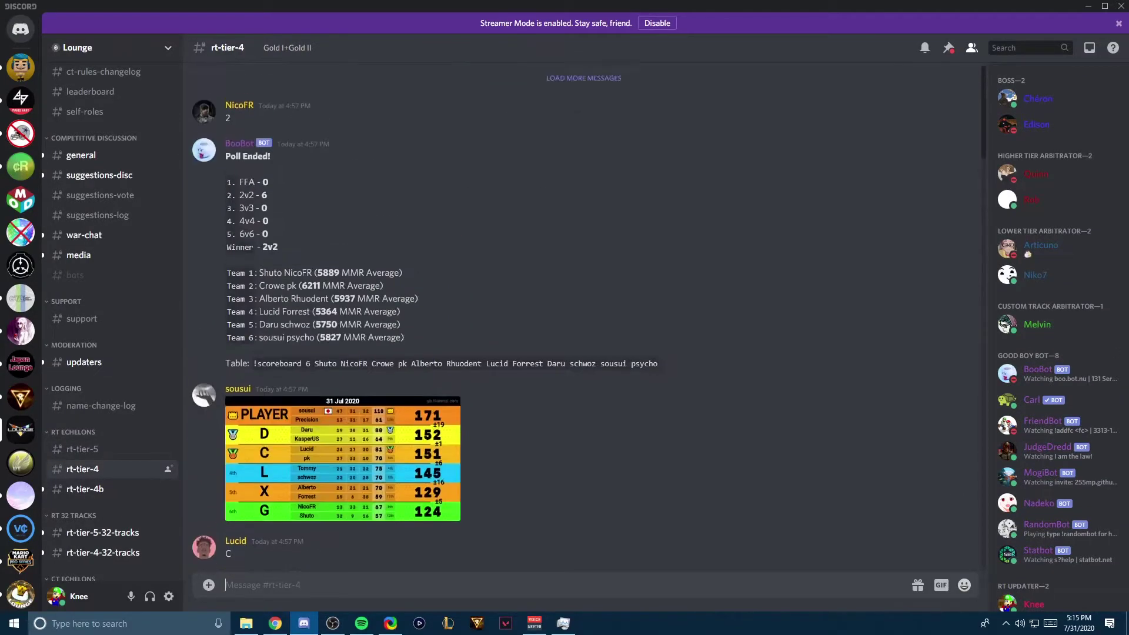
{"action": "left_click_drag", "start_coordinate": [658, 365], "coordinate": [253, 366]}
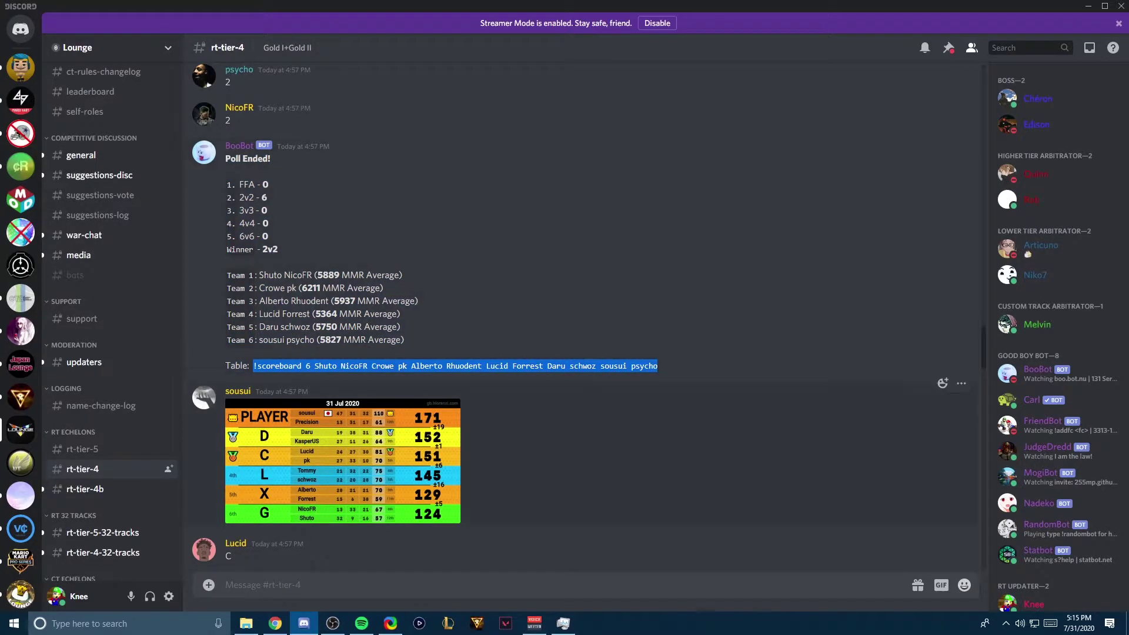
{"action": "scroll", "coordinate": [580, 317], "scroll_direction": "down", "scroll_amount": 10}
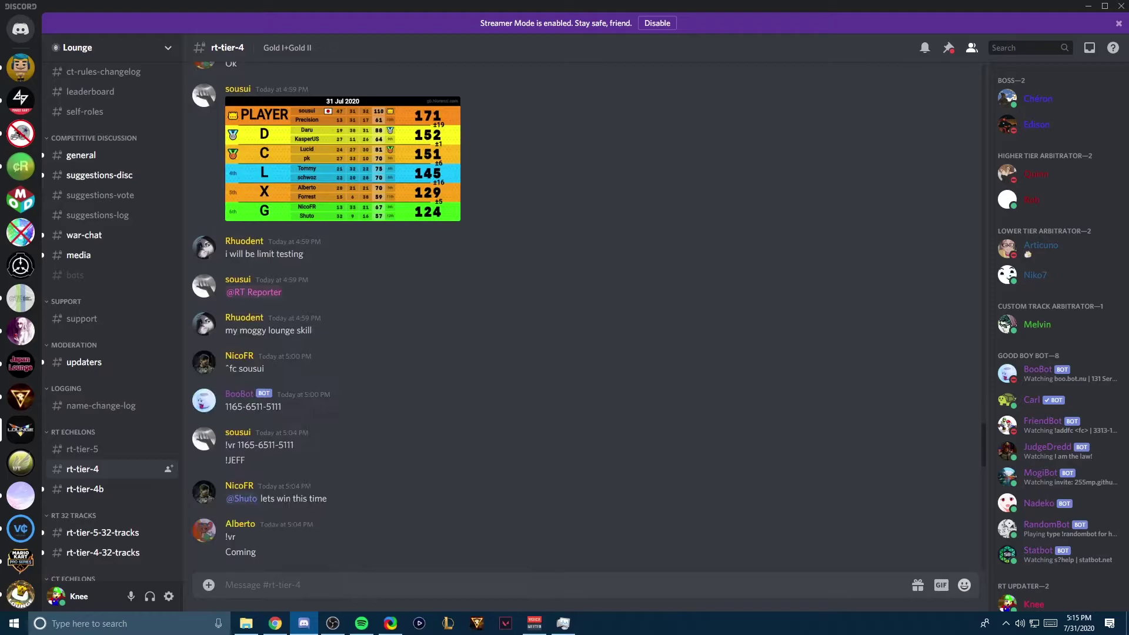
{"action": "scroll", "coordinate": [579, 318], "scroll_direction": "down", "scroll_amount": 5}
Step: Back in rt-tier-5, select and copy RandomBot's #RESULTS team lineup
{"action": "key", "text": "alt+Up"}
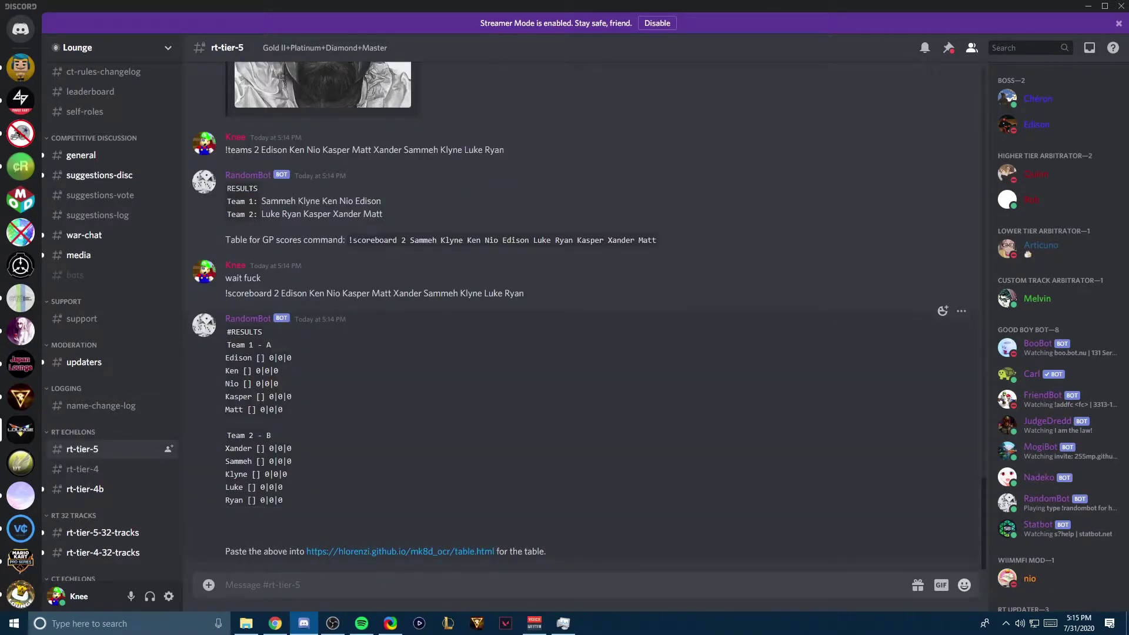
{"action": "mouse_move", "coordinate": [283, 500]}
{"action": "left_mouse_down"}
{"action": "mouse_move", "coordinate": [226, 357]}
{"action": "mouse_move", "coordinate": [226, 318]}
{"action": "mouse_move", "coordinate": [283, 500]}
{"action": "left_mouse_up"}
{"action": "key", "text": "ctrl+c"}
{"action": "key", "text": "Escape"}
Step: Return to the table builder, empty the Players box and reload the page
{"action": "left_click", "coordinate": [276, 624]}
{"action": "left_click", "coordinate": [180, 312]}
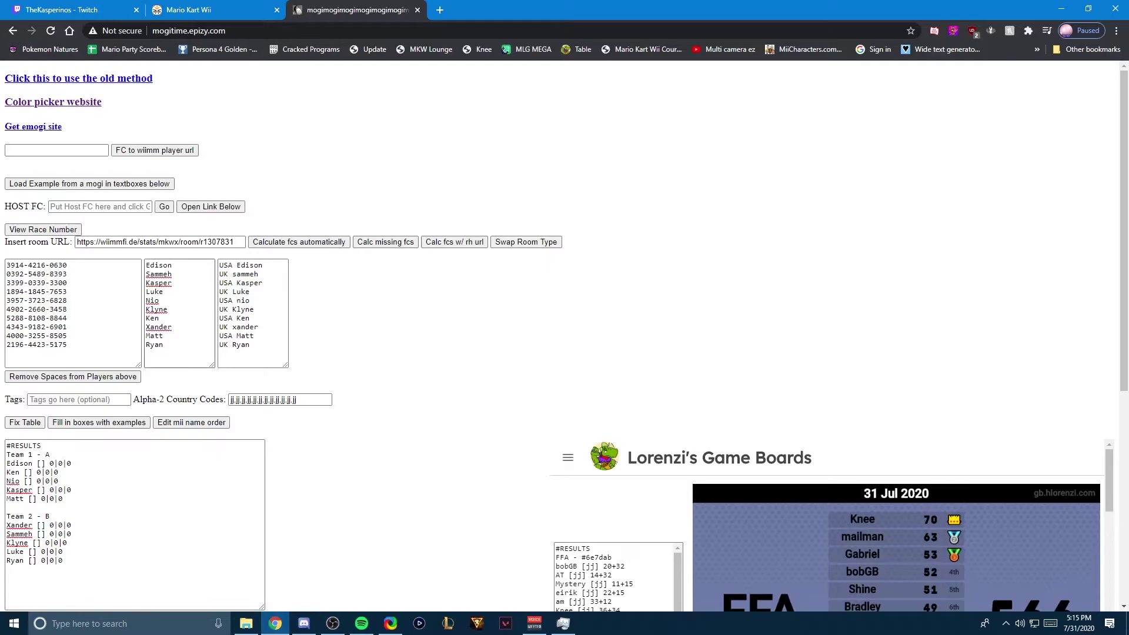
{"action": "key", "text": "ctrl+a"}
{"action": "key", "text": "Delete"}
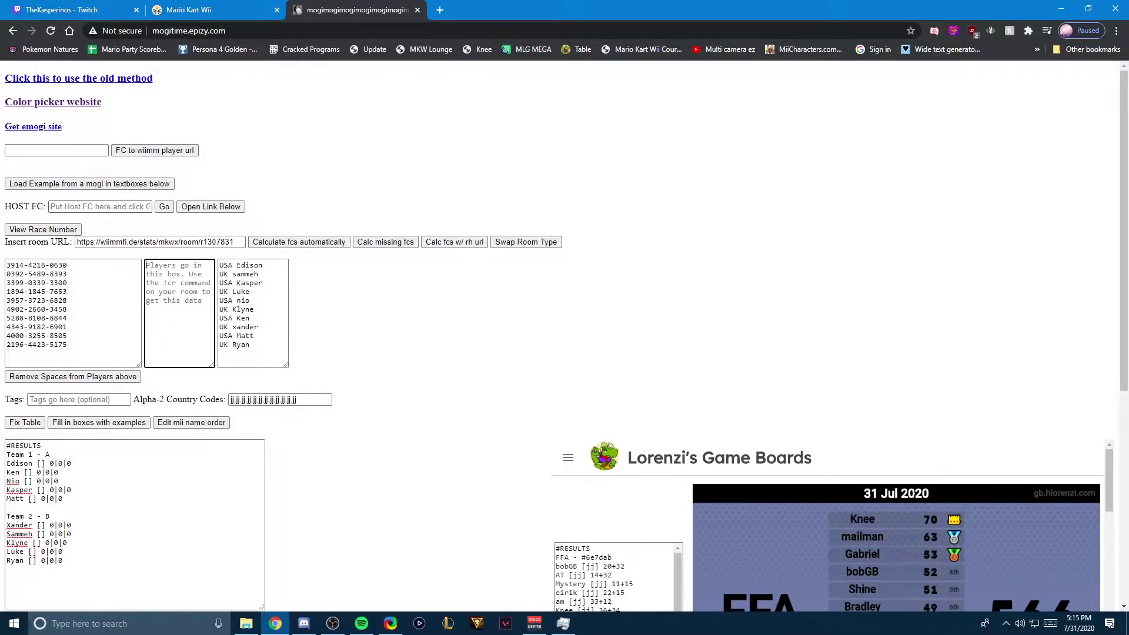
{"action": "key", "text": "F5"}
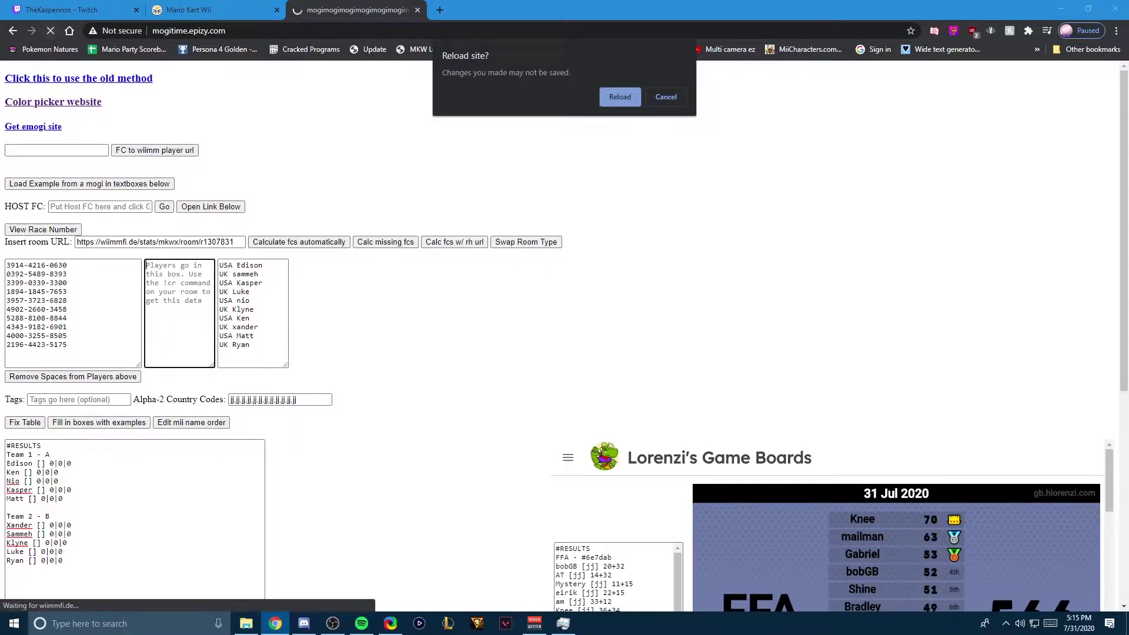
{"action": "key", "text": "Return"}
Step: Empty the reloaded Players and friend code boxes
{"action": "left_click", "coordinate": [179, 312]}
{"action": "key", "text": "ctrl+a"}
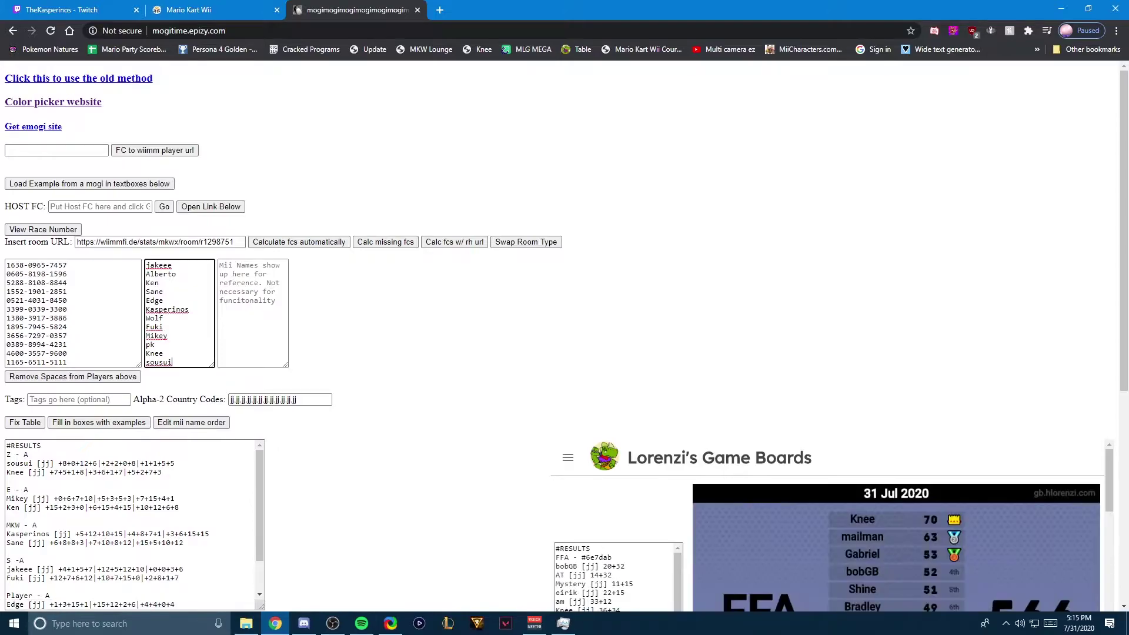
{"action": "key", "text": "Delete"}
{"action": "left_click", "coordinate": [73, 312]}
{"action": "key", "text": "ctrl+a"}
{"action": "key", "text": "Delete"}
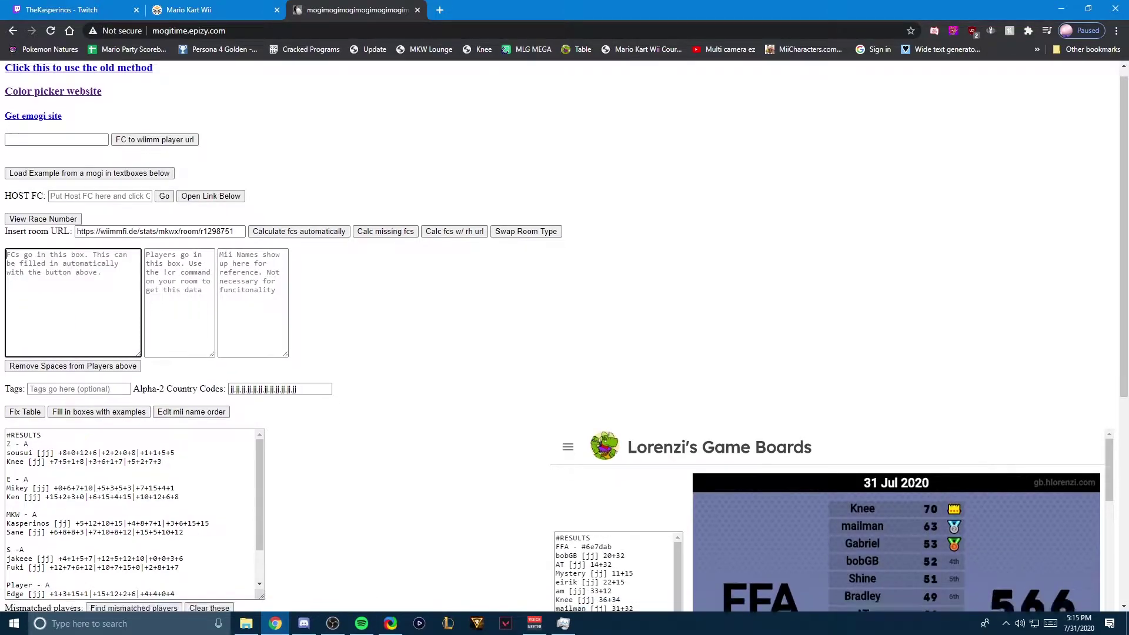
Step: Replace the old results table with RandomBot's pasted lineup and convert it to fixed format
{"action": "scroll", "coordinate": [565, 336], "scroll_direction": "down", "scroll_amount": 4}
{"action": "left_click", "coordinate": [135, 288]}
{"action": "key", "text": "ctrl+a"}
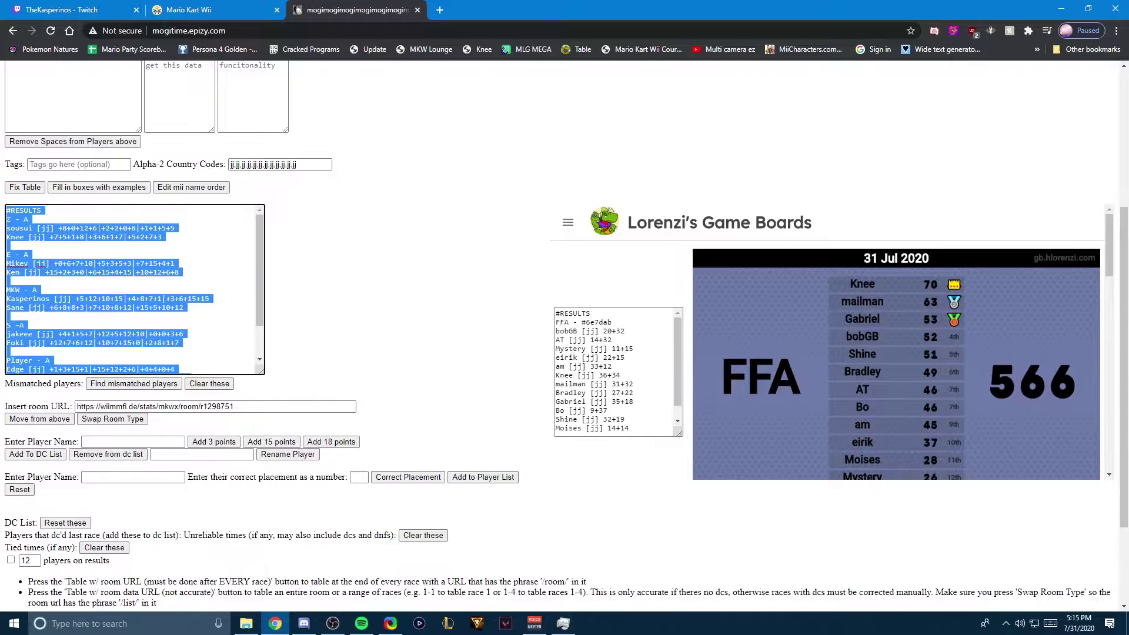
{"action": "key", "text": "Delete"}
{"action": "scroll", "coordinate": [565, 335], "scroll_direction": "up", "scroll_amount": 4}
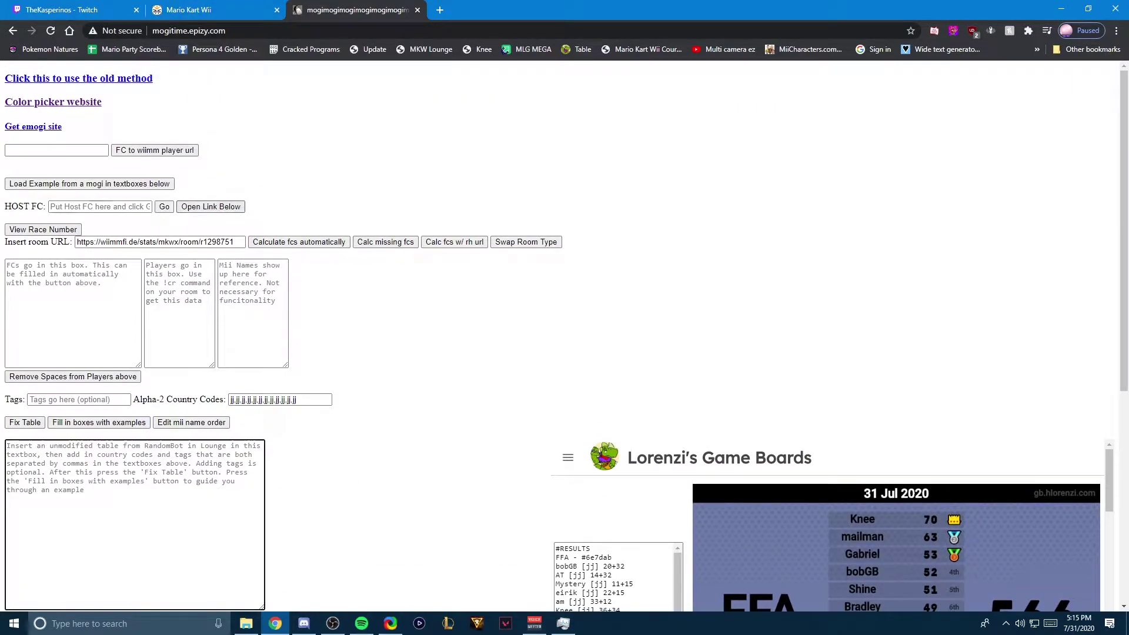
{"action": "scroll", "coordinate": [564, 335], "scroll_direction": "down", "scroll_amount": 2}
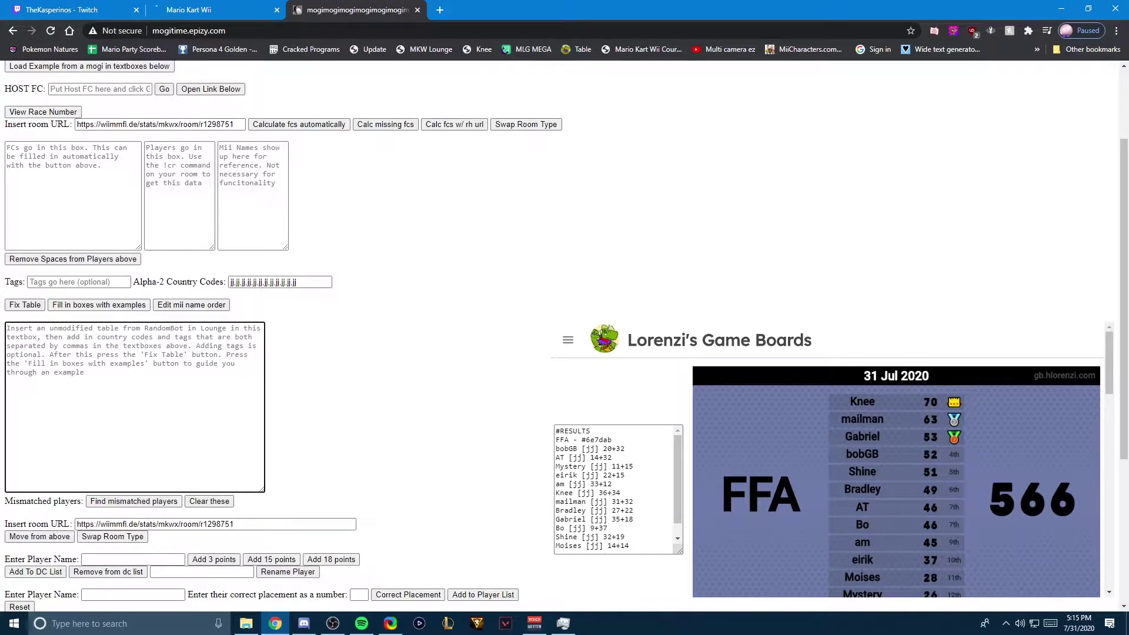
{"action": "key", "text": "ctrl+v"}
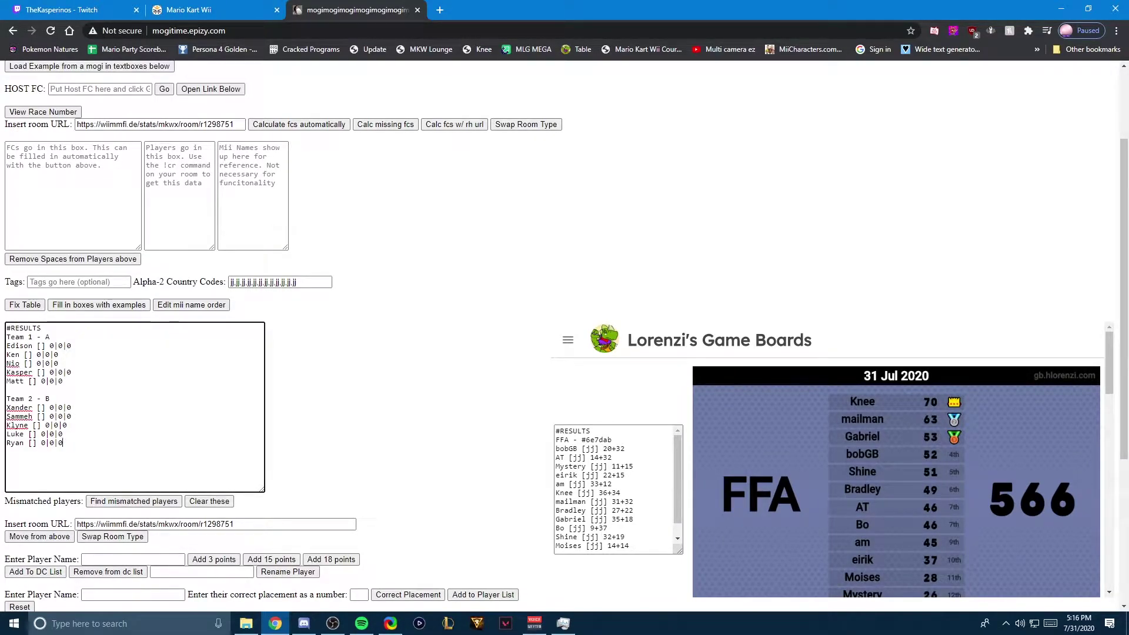
{"action": "left_click", "coordinate": [25, 304]}
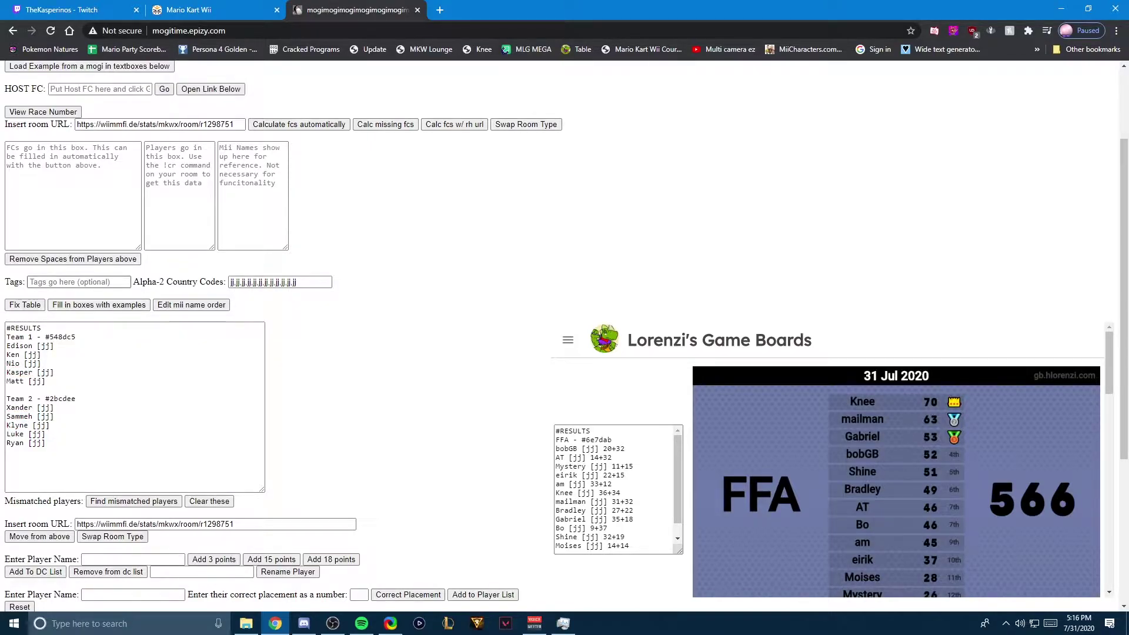
Step: Set the Tags to USA,UK, apply them to the teams, and remove the stray spaces
{"action": "left_click", "coordinate": [79, 281]}
{"action": "type", "text": "USa"}
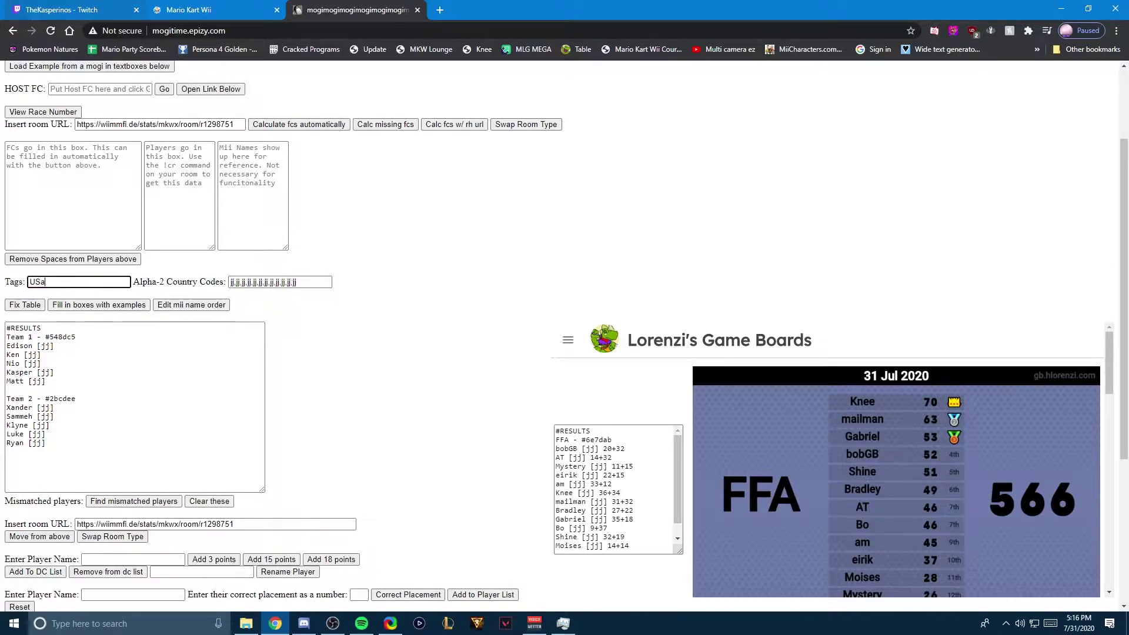
{"action": "key", "text": "BackSpace"}
{"action": "type", "text": "A, UK"}
{"action": "left_click", "coordinate": [24, 304]}
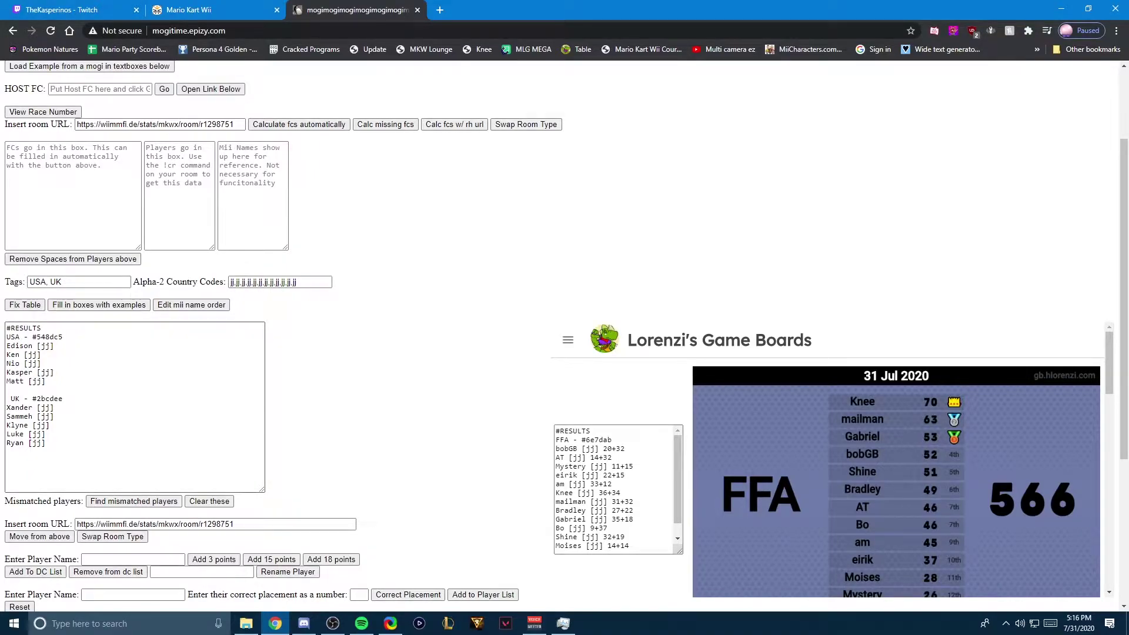
{"action": "left_click", "coordinate": [10, 399]}
{"action": "key", "text": "BackSpace"}
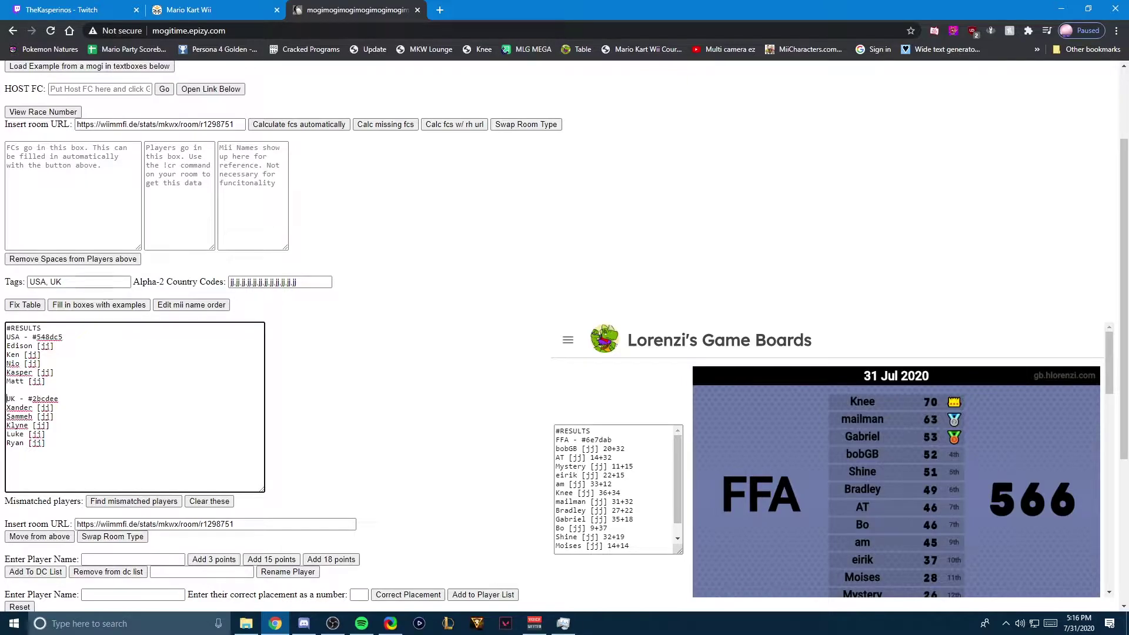
{"action": "left_click", "coordinate": [48, 282]}
{"action": "key", "text": "BackSpace"}
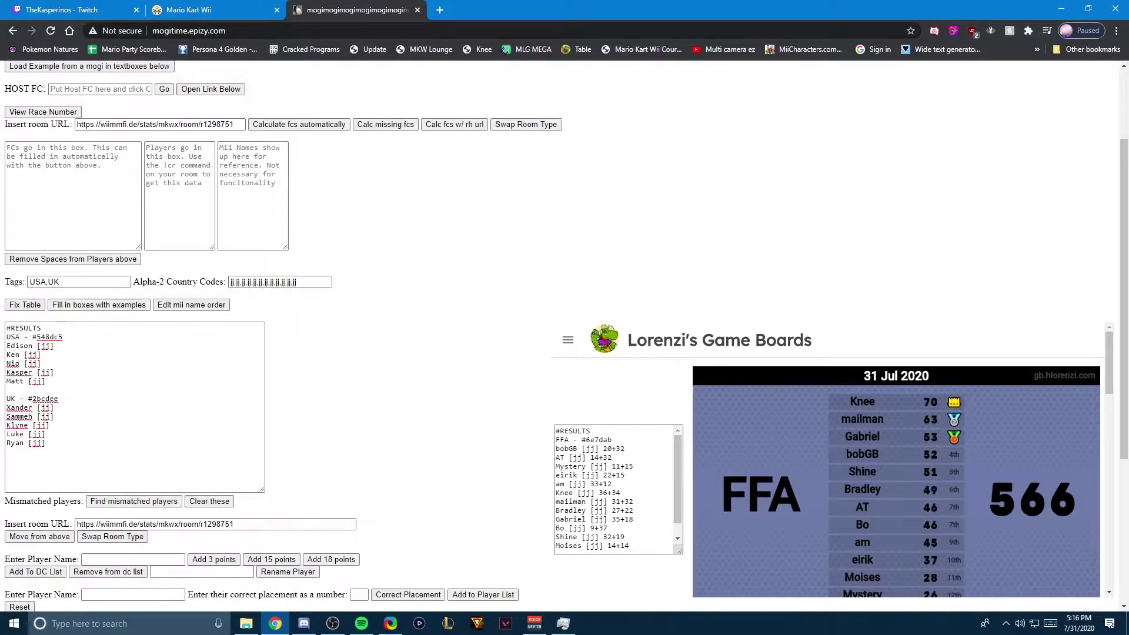
Step: Enter the host's friend code and look up its Wiimmfi room
{"action": "scroll", "coordinate": [564, 335], "scroll_direction": "up", "scroll_amount": 2}
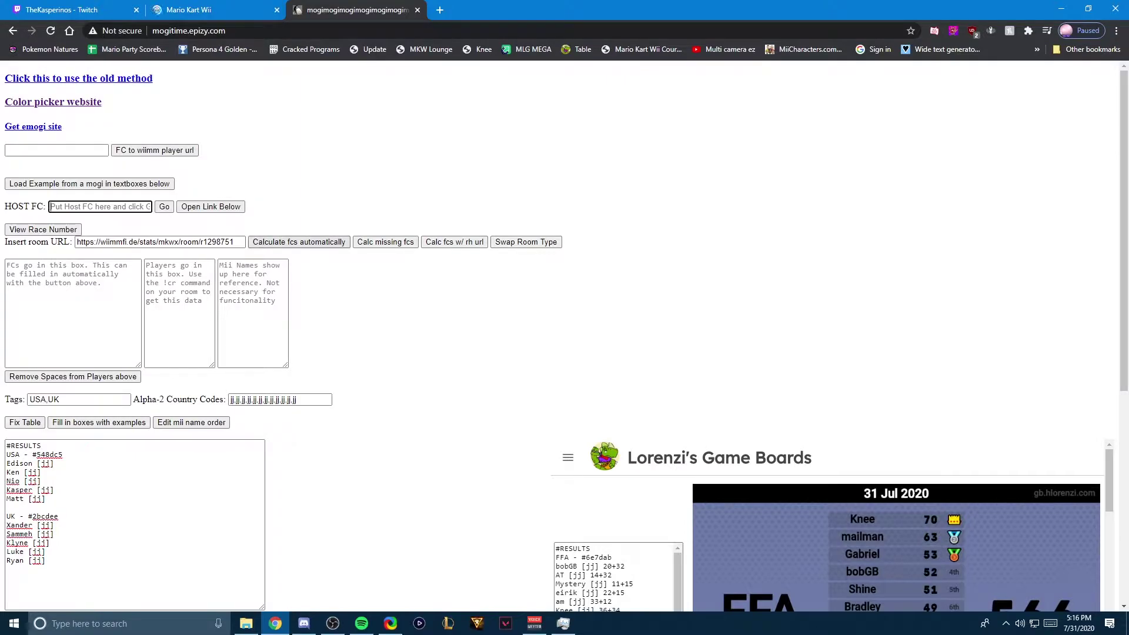
{"action": "type", "text": "52"}
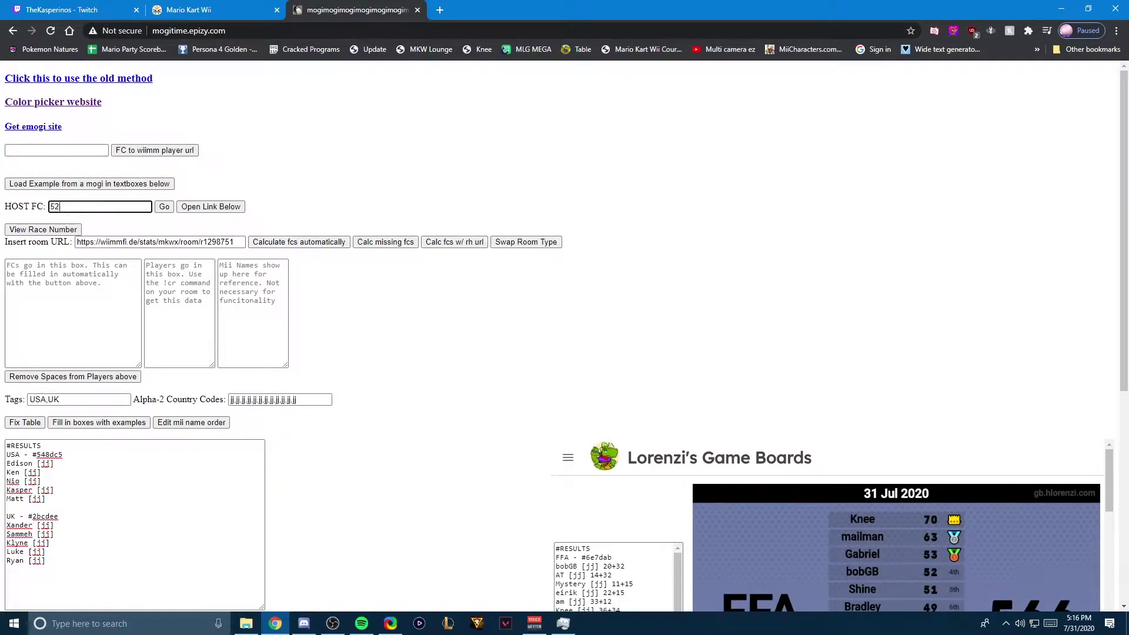
{"action": "type", "text": "88-8108-8844"}
{"action": "left_click", "coordinate": [164, 206]}
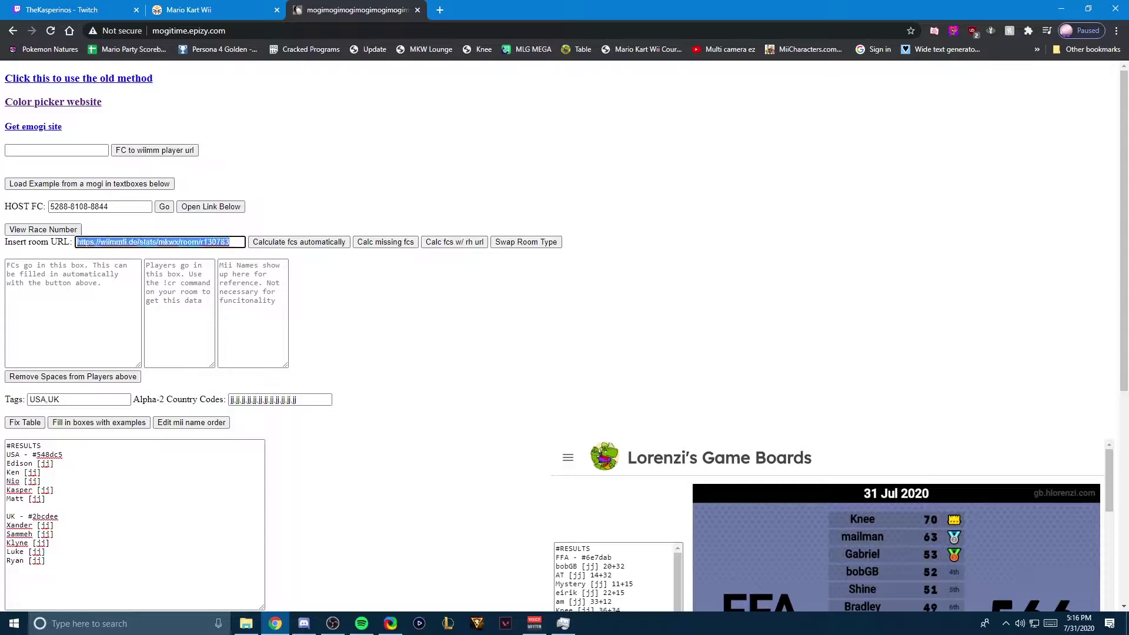
{"action": "key", "text": "ctrl+t"}
Step: Close the room-not-found page and copy room JA31's address from the address bar
{"action": "type", "text": "https://wiimmfi.de/stats/mkwx/room/r130783"}
{"action": "key", "text": "Return"}
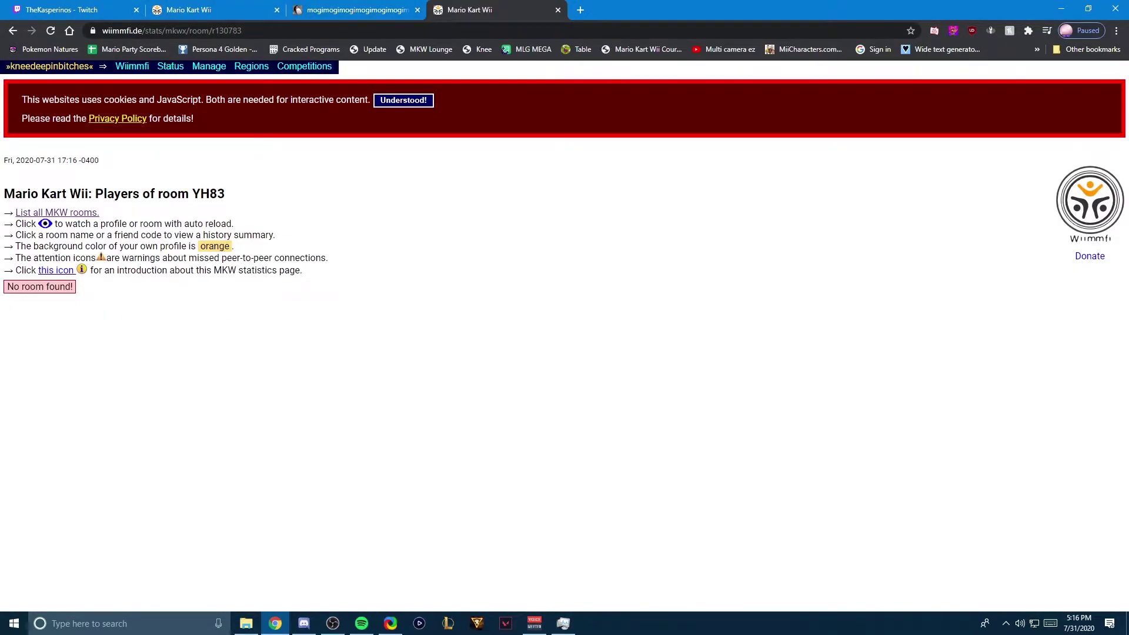
{"action": "key", "text": "ctrl+w"}
{"action": "key", "text": "ctrl+shift+Tab"}
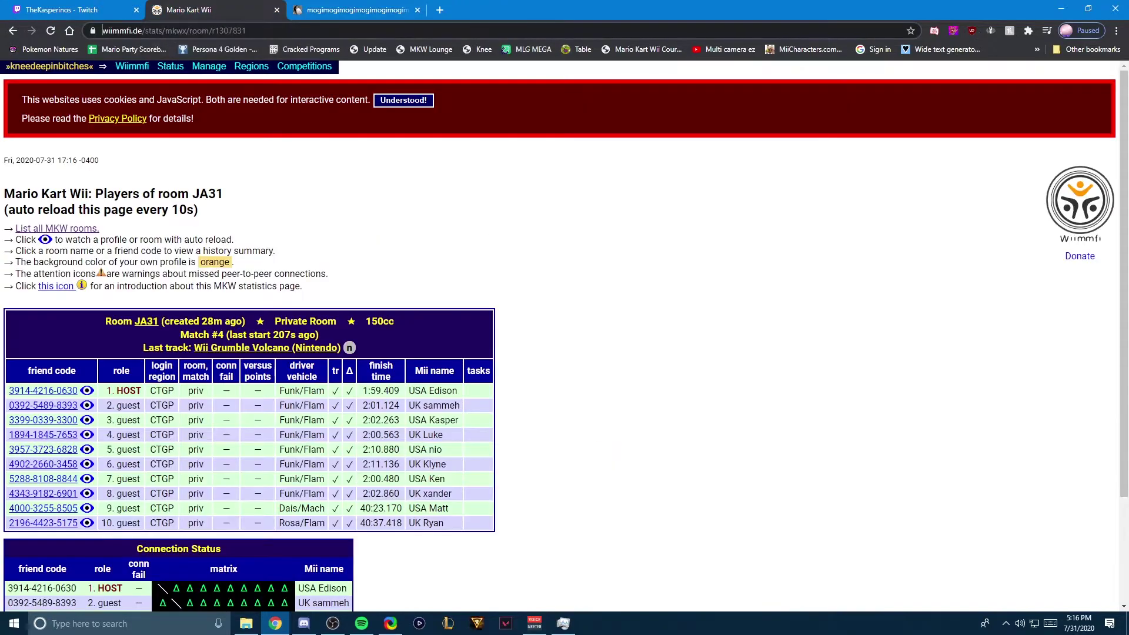
{"action": "key", "text": "ctrl+l"}
{"action": "key", "text": "ctrl+c"}
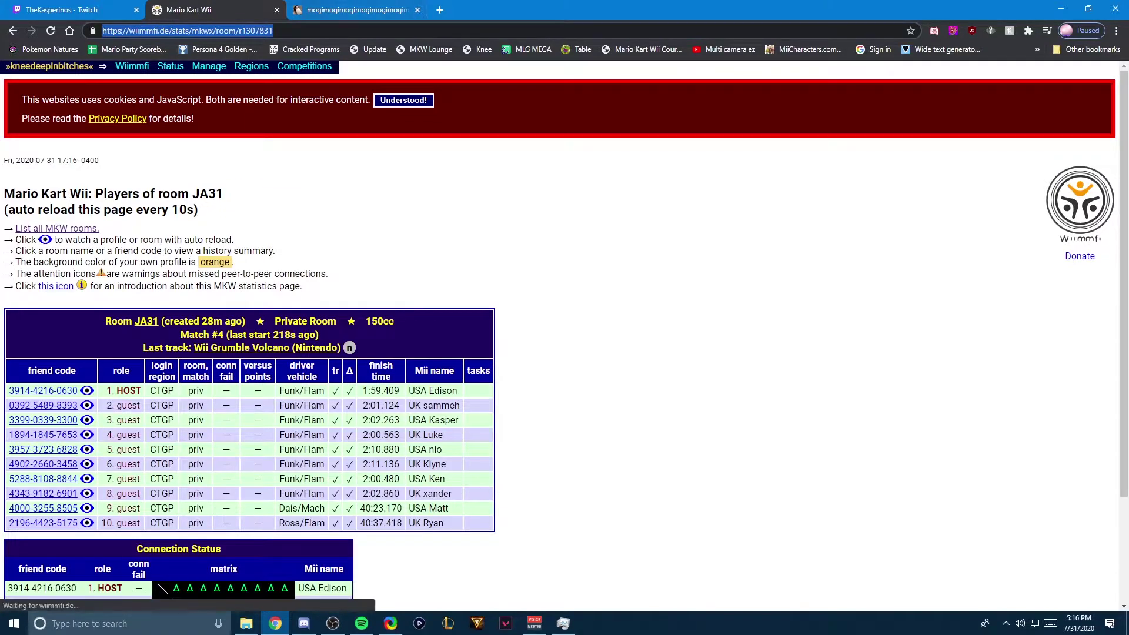
{"action": "key", "text": "ctrl+Tab"}
Step: Replace the room URL with room JA31's address and calculate the friend codes automatically
{"action": "key", "text": "ctrl+v"}
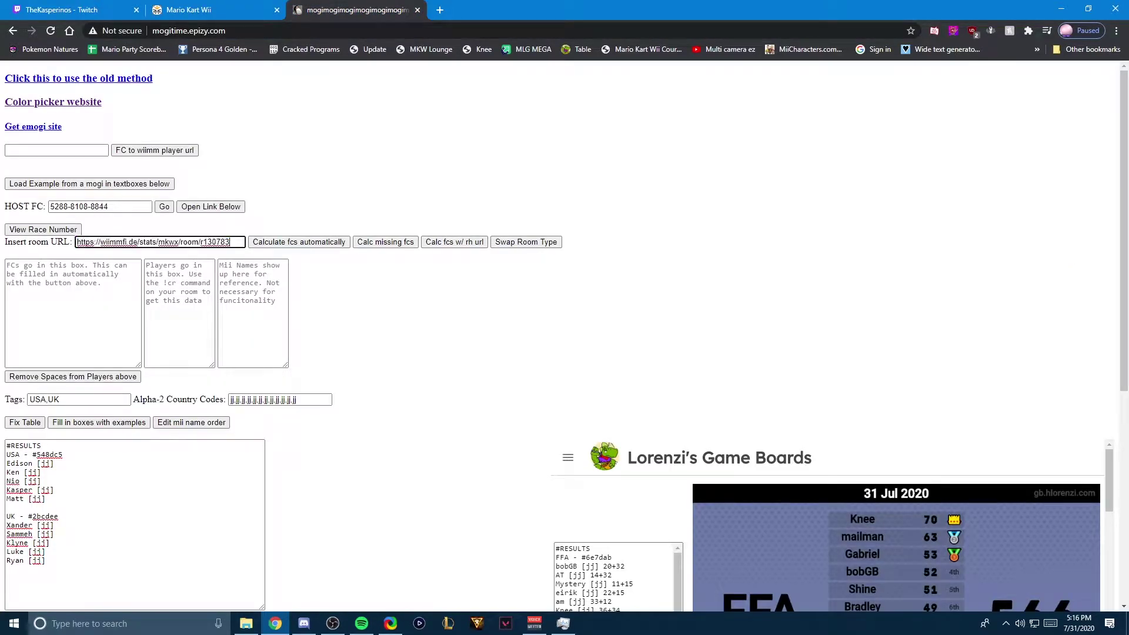
{"action": "key", "text": "ctrl+a"}
{"action": "key", "text": "ctrl+v"}
{"action": "left_click", "coordinate": [299, 242]}
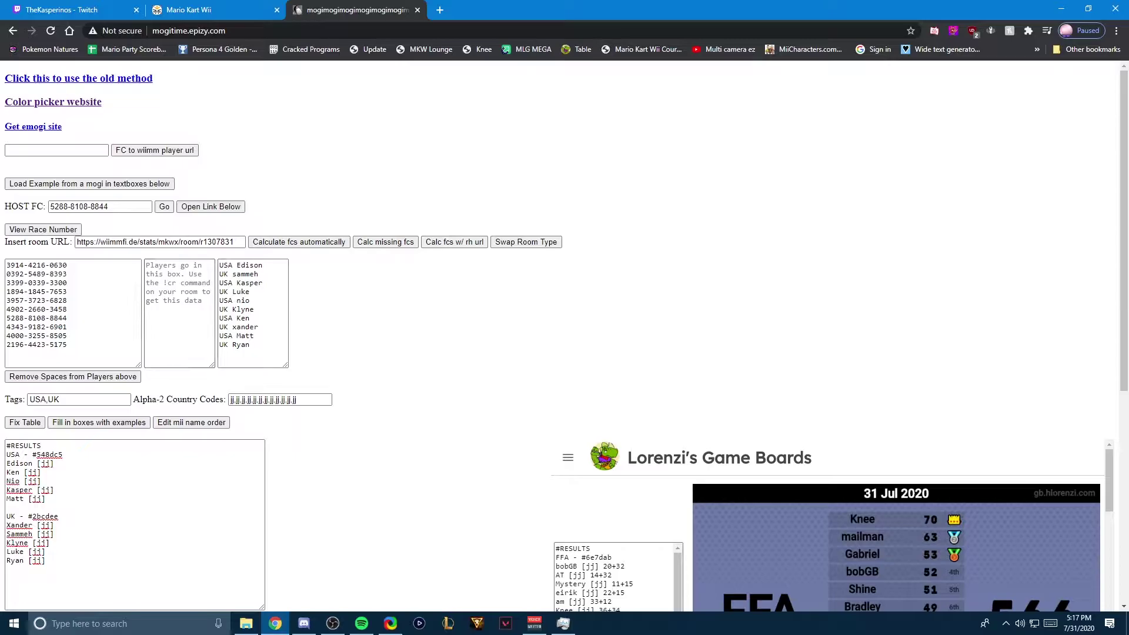
Step: Glance at the Discord team list, then return to the Autotable page
{"action": "left_click", "coordinate": [305, 624]}
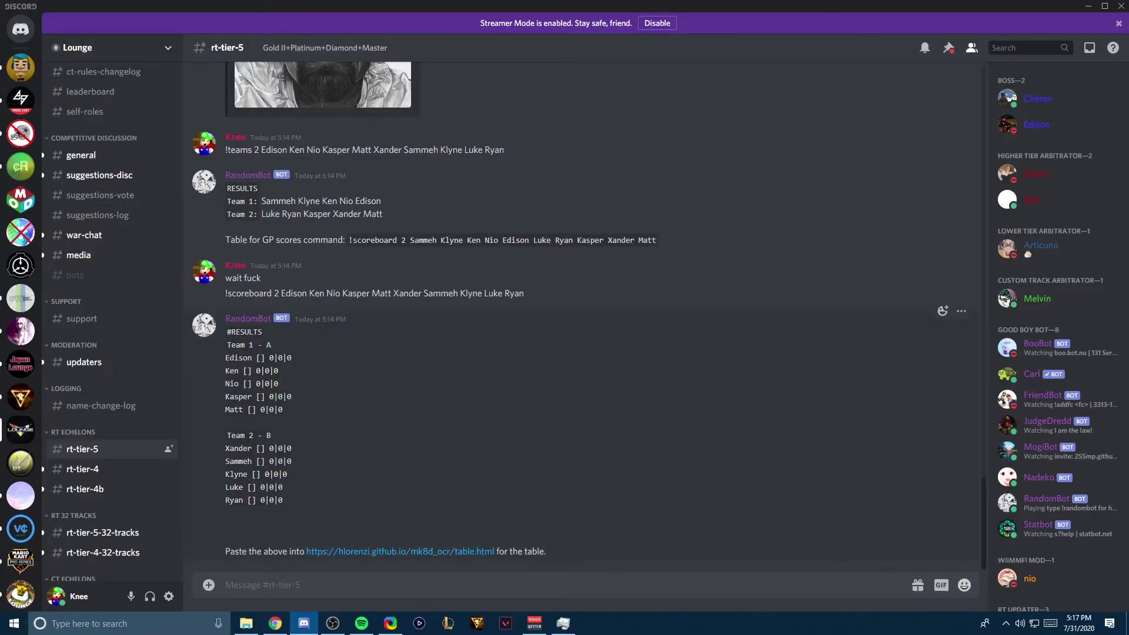
{"action": "type", "text": "!c"}
{"action": "key", "text": "BackSpace"}
{"action": "key", "text": "BackSpace"}
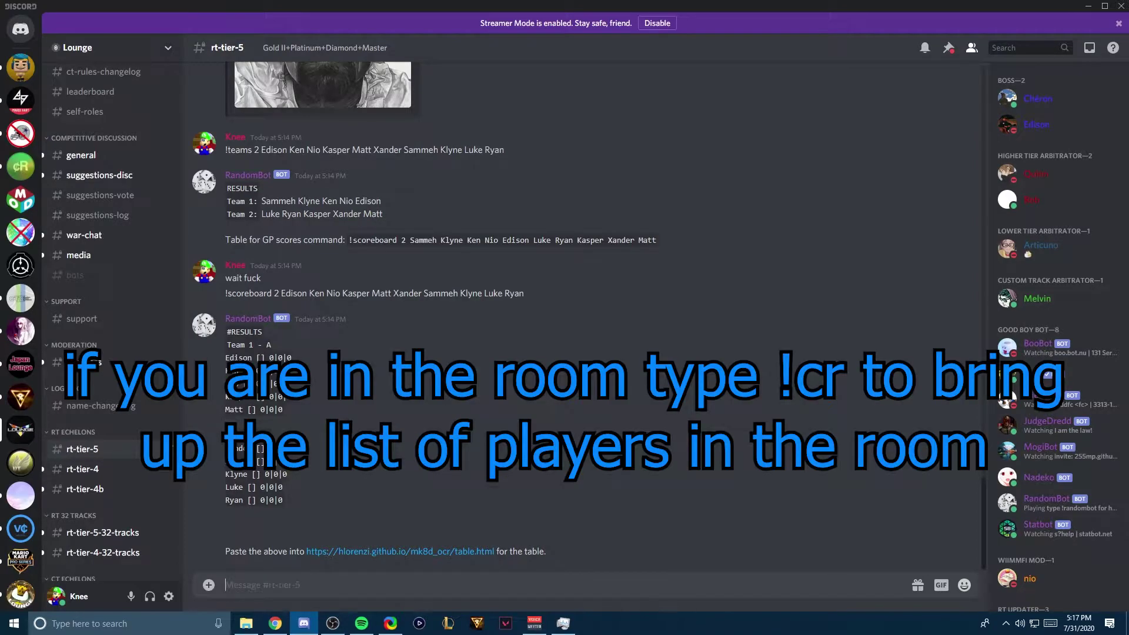
{"action": "left_click", "coordinate": [275, 623]}
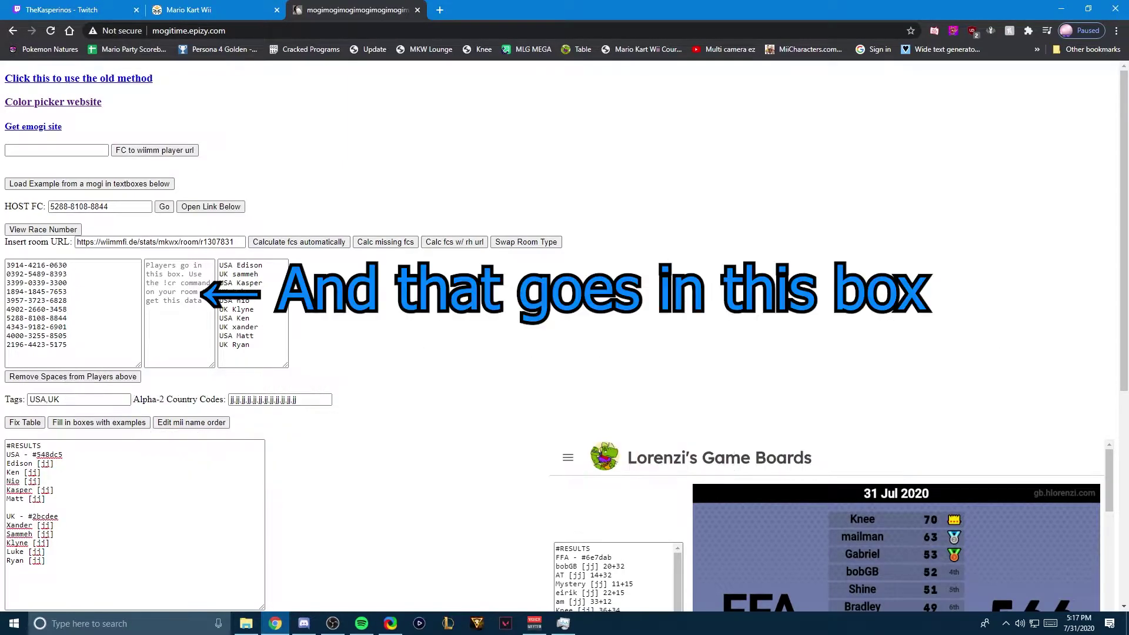
Step: Type the first four player names into the Players box, one per line
{"action": "left_click", "coordinate": [179, 329]}
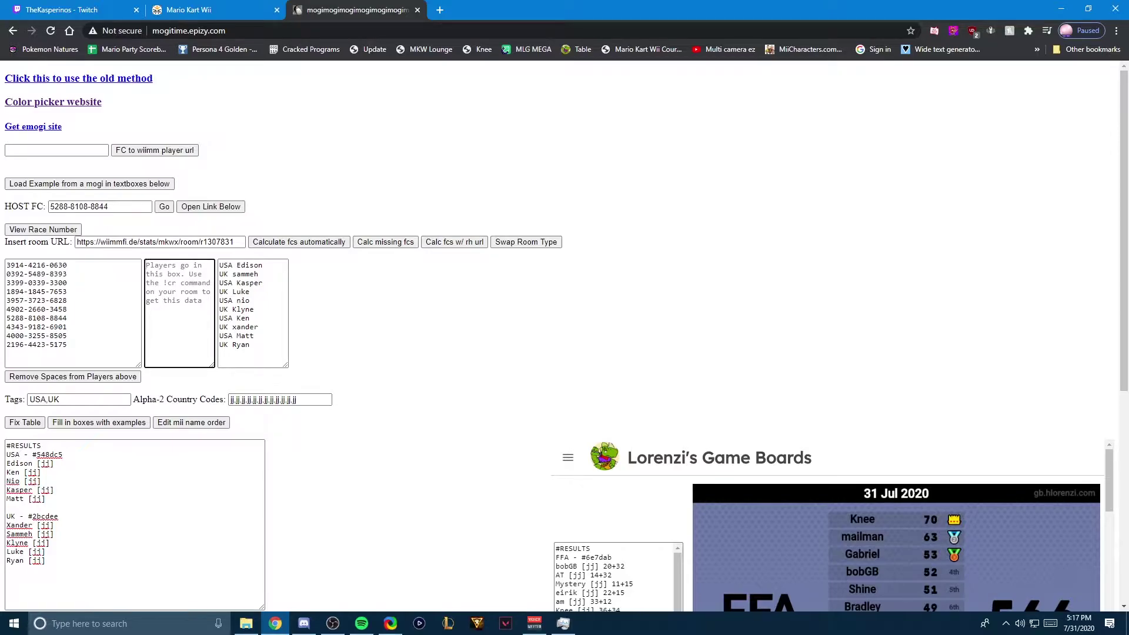
{"action": "type", "text": "Edison "}
{"action": "type", "text": "Sammerh"}
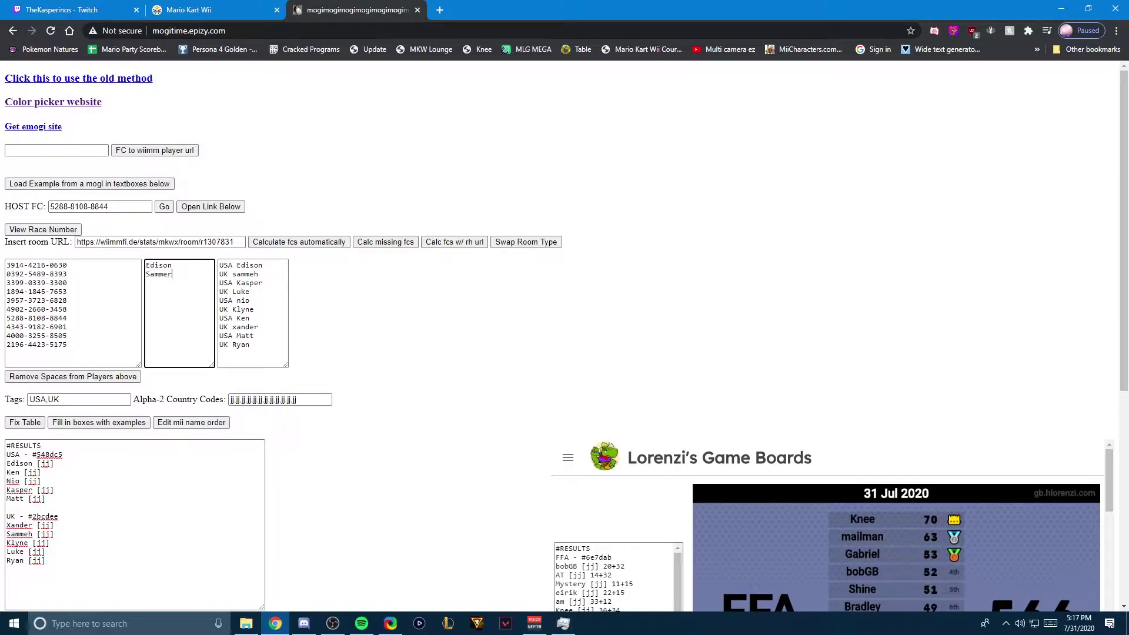
{"action": "key", "text": "BackSpace"}
{"action": "key", "text": "BackSpace"}
{"action": "type", "text": "h"}
{"action": "key", "text": "Return"}
{"action": "type", "text": "Kasper"}
{"action": "key", "text": "Return"}
{"action": "type", "text": "Luke "}
{"action": "type", "text": "Nio"}
{"action": "key", "text": "Return"}
Step: Add the remaining player names in Mii-name order, fixing a mistyped capital
{"action": "type", "text": "Klyne"}
{"action": "key", "text": "Return"}
{"action": "type", "text": "Ken"}
{"action": "key", "text": "Return"}
{"action": "type", "text": "Xander"}
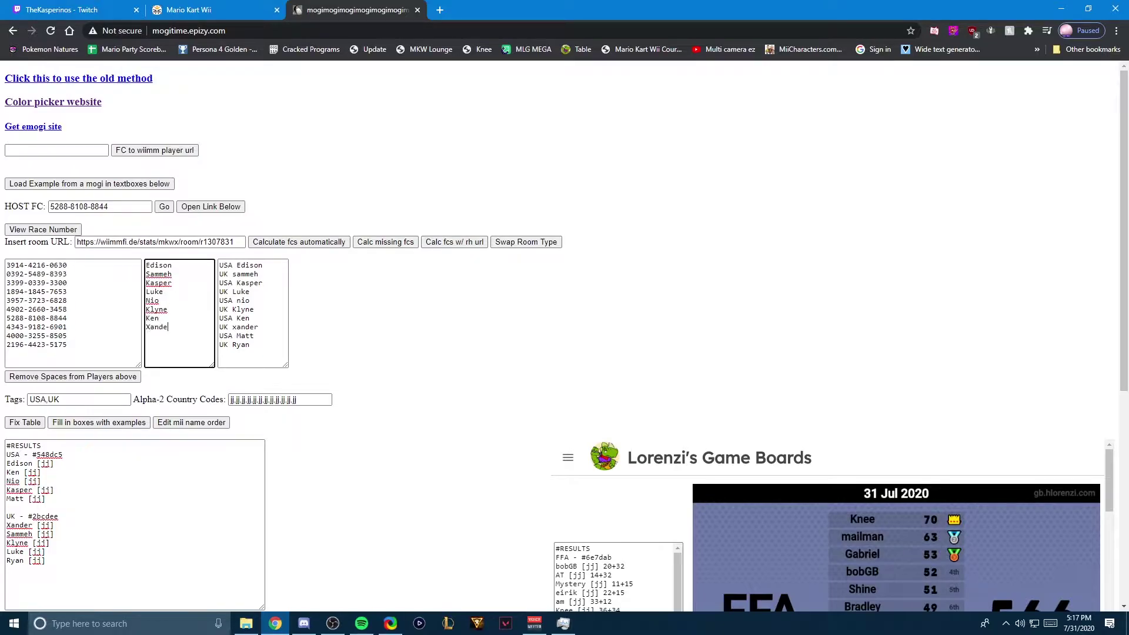
{"action": "key", "text": "Return"}
{"action": "type", "text": "MAtt"}
{"action": "key", "text": "Return"}
{"action": "type", "text": "Ryan"}
{"action": "key", "text": "Left"}
{"action": "key", "text": "Left"}
{"action": "key", "text": "BackSpace"}
{"action": "scroll", "coordinate": [565, 330], "scroll_direction": "down", "scroll_amount": 3}
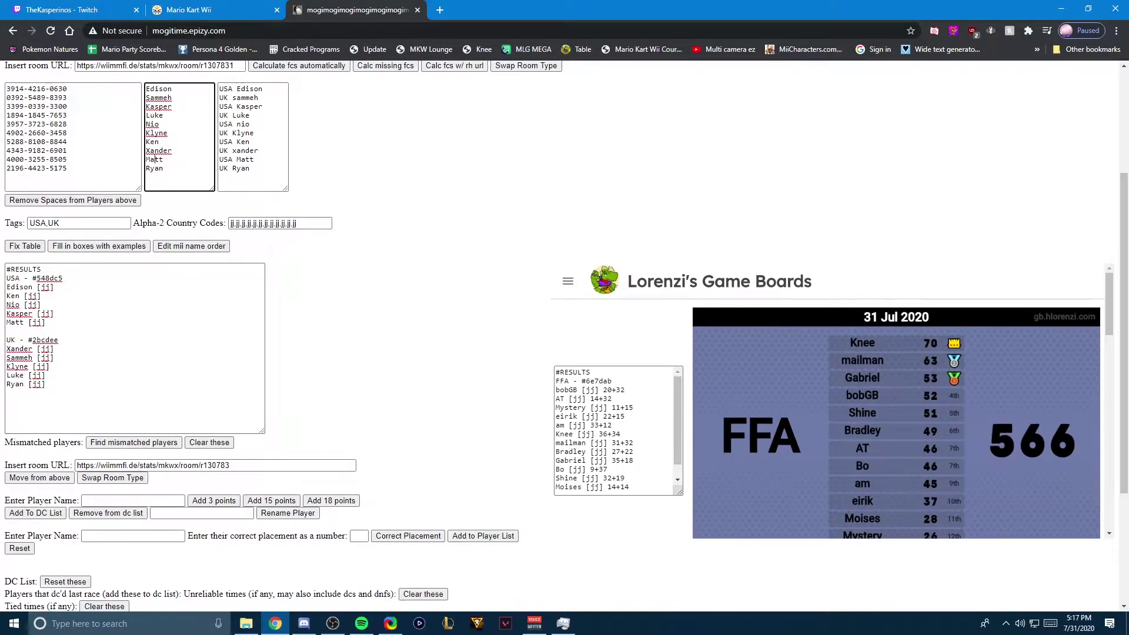
{"action": "key", "text": "ctrl+1"}
{"action": "key", "text": "ctrl+3"}
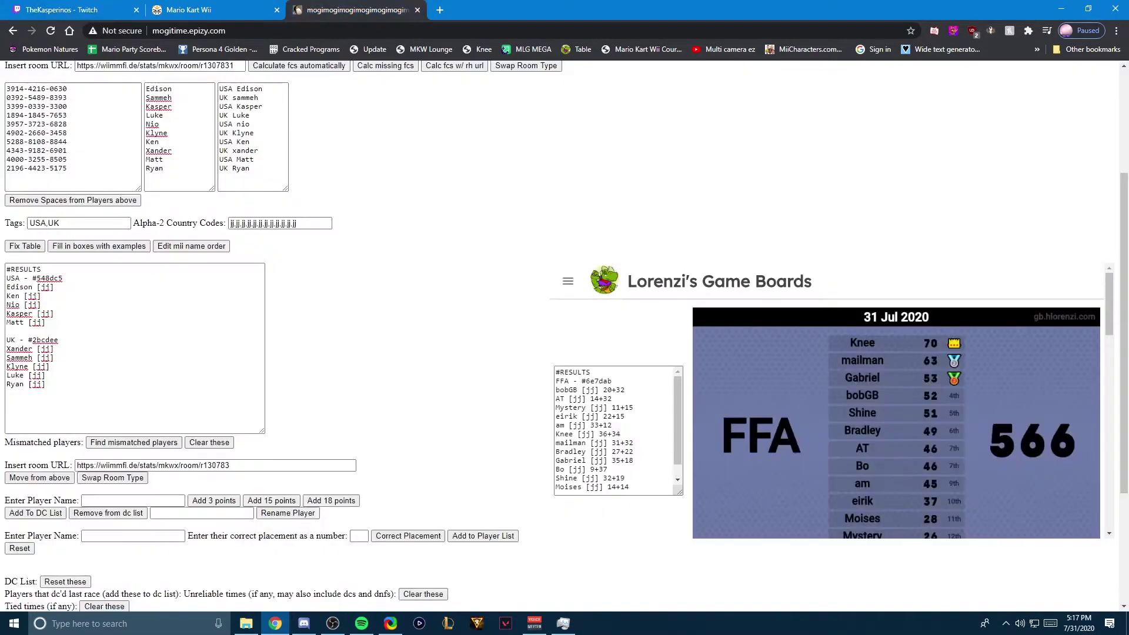
Step: Scroll down to the table buttons and briefly check the room page tab
{"action": "scroll", "coordinate": [564, 329], "scroll_direction": "down", "scroll_amount": 1}
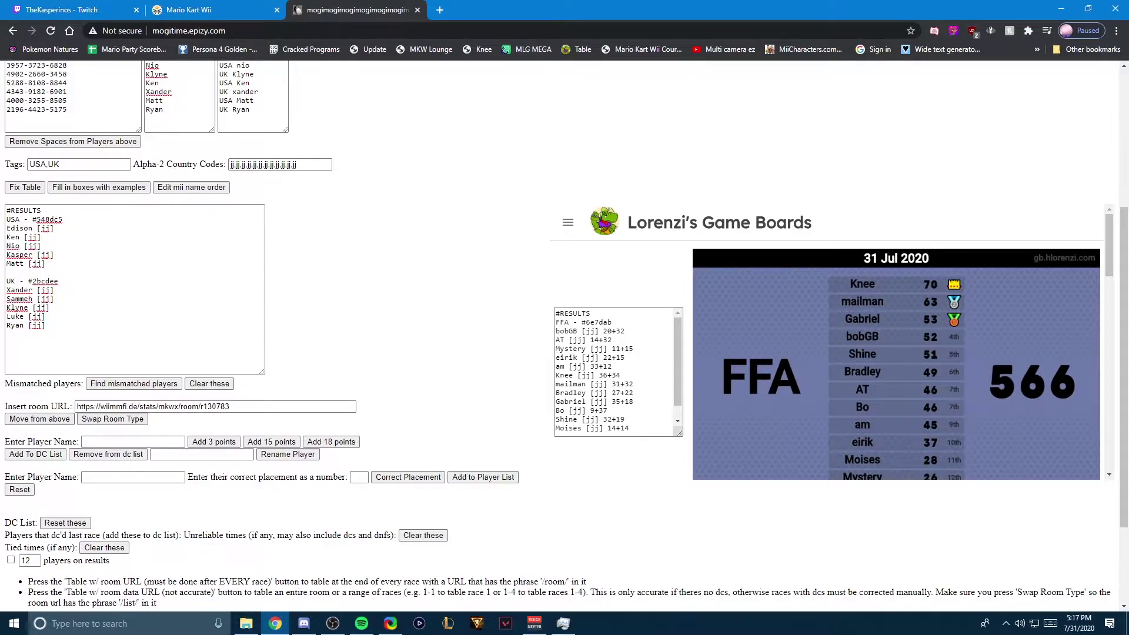
{"action": "mouse_move", "coordinate": [5, 393]}
{"action": "left_mouse_down"}
{"action": "mouse_move", "coordinate": [71, 406]}
{"action": "mouse_move", "coordinate": [12, 406]}
{"action": "mouse_move", "coordinate": [5, 393]}
{"action": "left_mouse_up"}
{"action": "scroll", "coordinate": [564, 329], "scroll_direction": "up", "scroll_amount": 2}
{"action": "scroll", "coordinate": [565, 329], "scroll_direction": "down", "scroll_amount": 3}
{"action": "scroll", "coordinate": [565, 330], "scroll_direction": "down", "scroll_amount": 1}
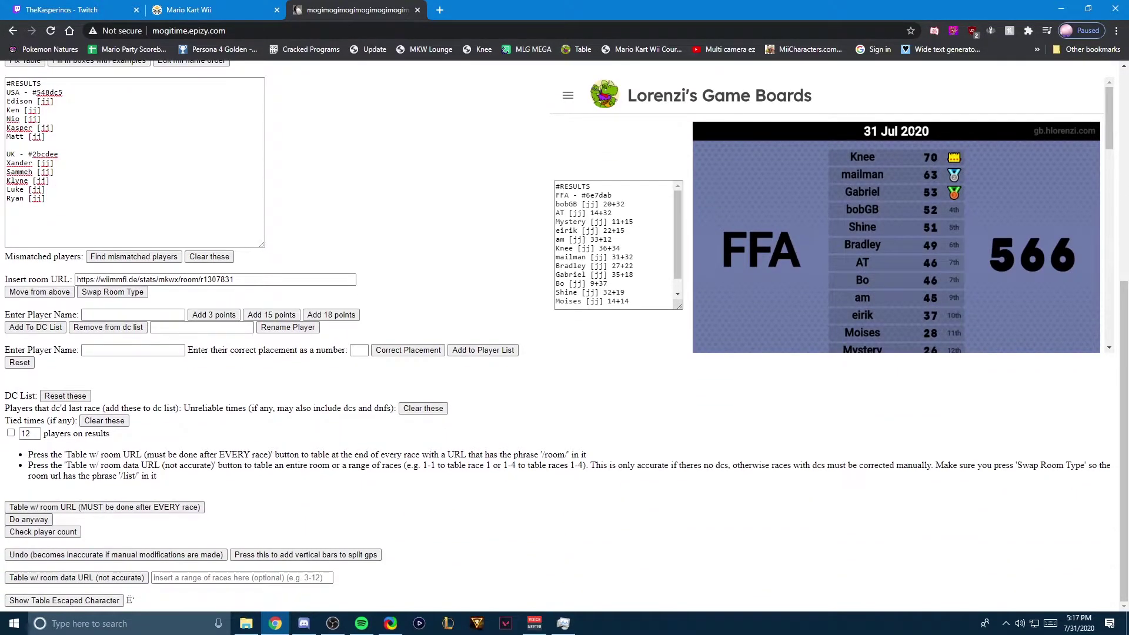
{"action": "scroll", "coordinate": [564, 329], "scroll_direction": "up", "scroll_amount": 4}
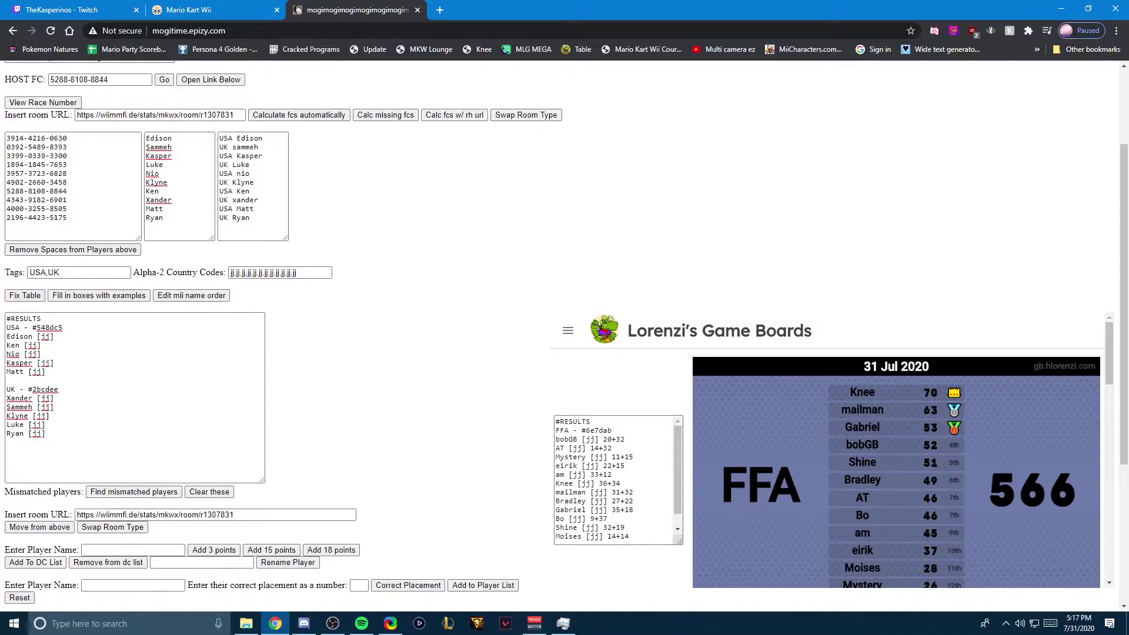
{"action": "scroll", "coordinate": [564, 329], "scroll_direction": "down", "scroll_amount": 4}
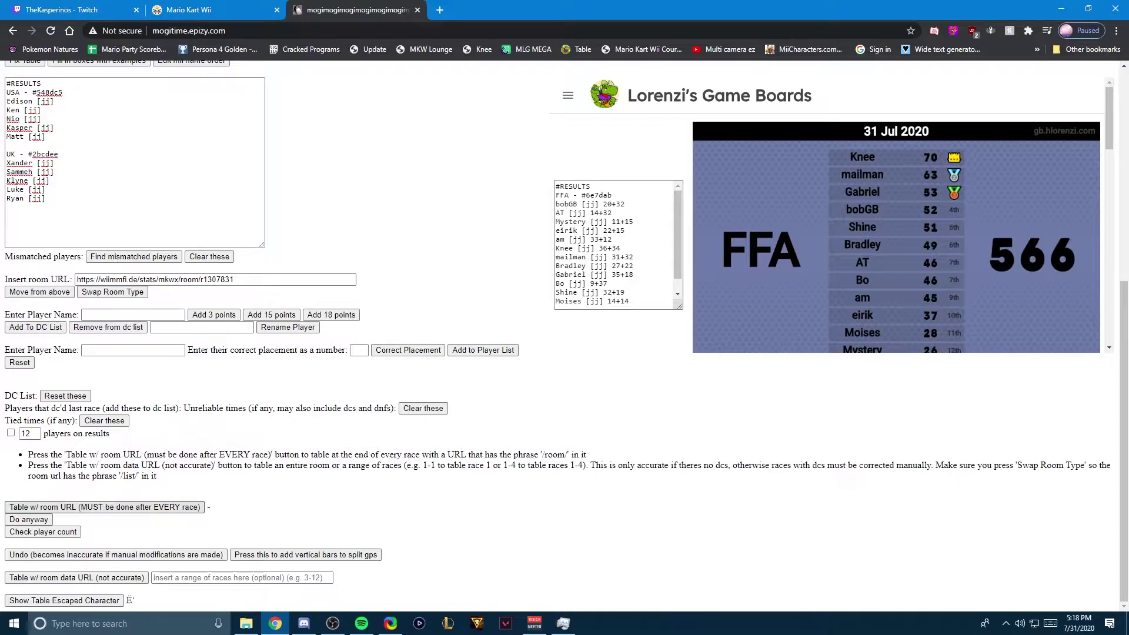
{"action": "scroll", "coordinate": [565, 336], "scroll_direction": "up", "scroll_amount": 6}
{"action": "scroll", "coordinate": [564, 335], "scroll_direction": "down", "scroll_amount": 6}
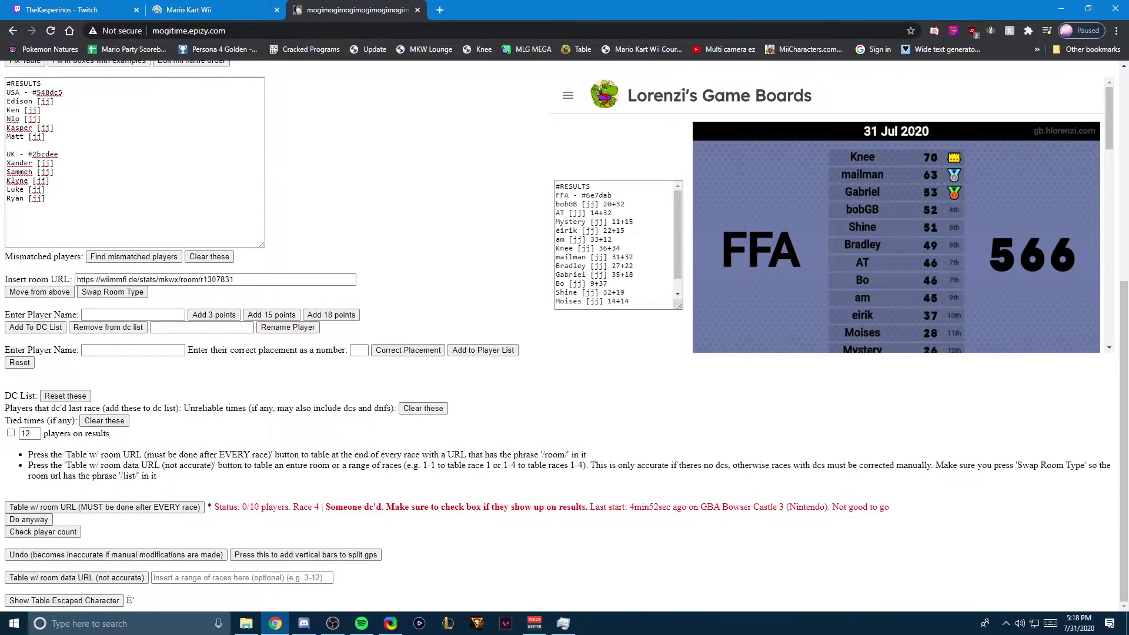
{"action": "key", "text": "ctrl+shift+Tab"}
{"action": "key", "text": "ctrl+Tab"}
Step: Enter the race range 1-3 beside Table w/ room data URL
{"action": "left_click_drag", "start_coordinate": [105, 507], "coordinate": [228, 555]}
{"action": "left_click", "coordinate": [229, 554]}
{"action": "left_click", "coordinate": [156, 578]}
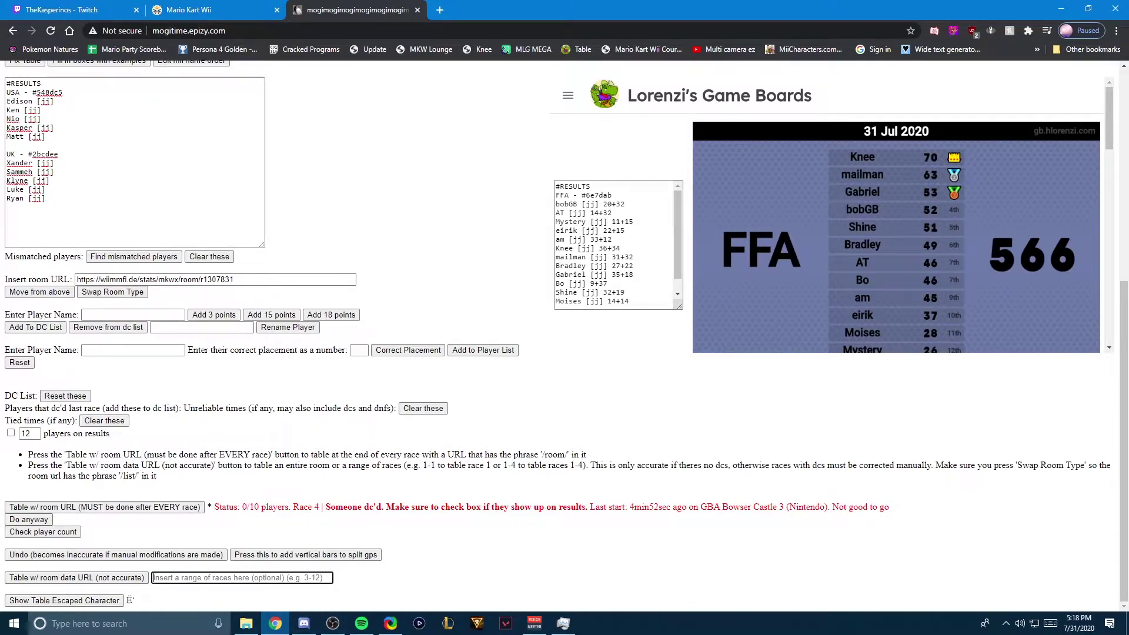
{"action": "type", "text": "1-3"}
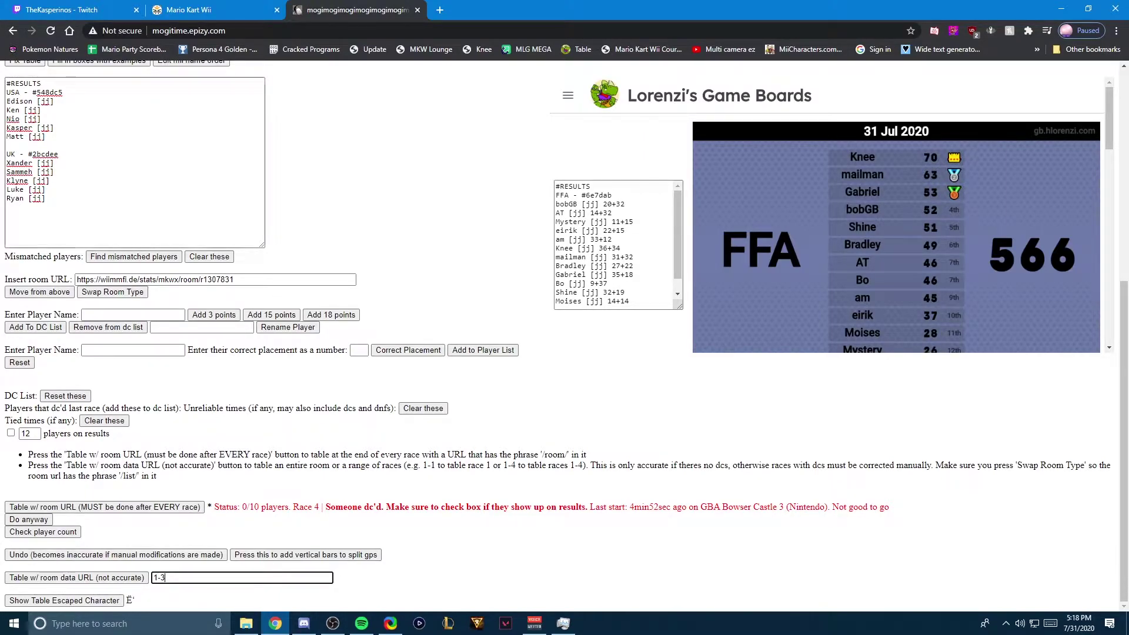
{"action": "key", "text": "ctrl+1"}
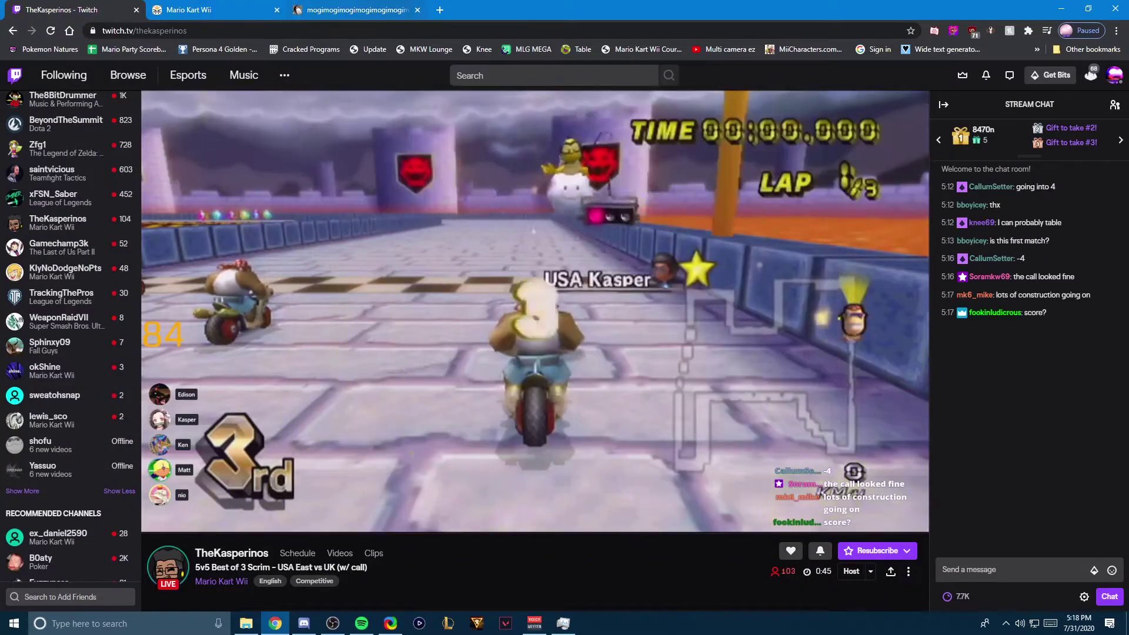
Step: Watch the USA East vs UK race on Twitch, then return to Autotable
{"action": "key", "text": "ctrl+3"}
{"action": "key", "text": "ctrl+1"}
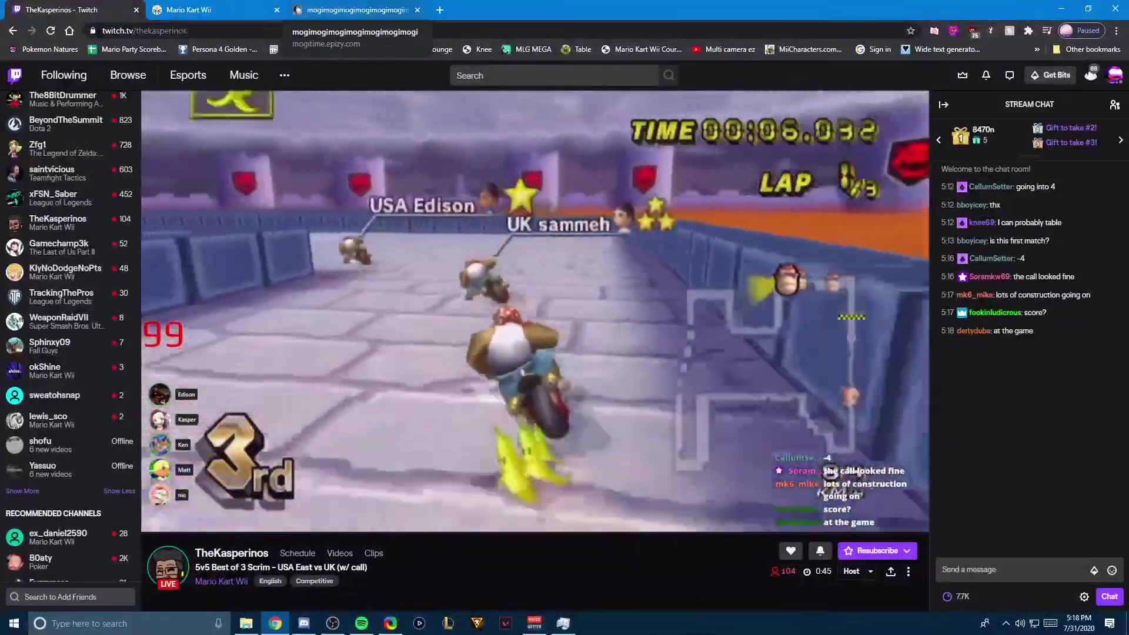
{"action": "left_click", "coordinate": [353, 10]}
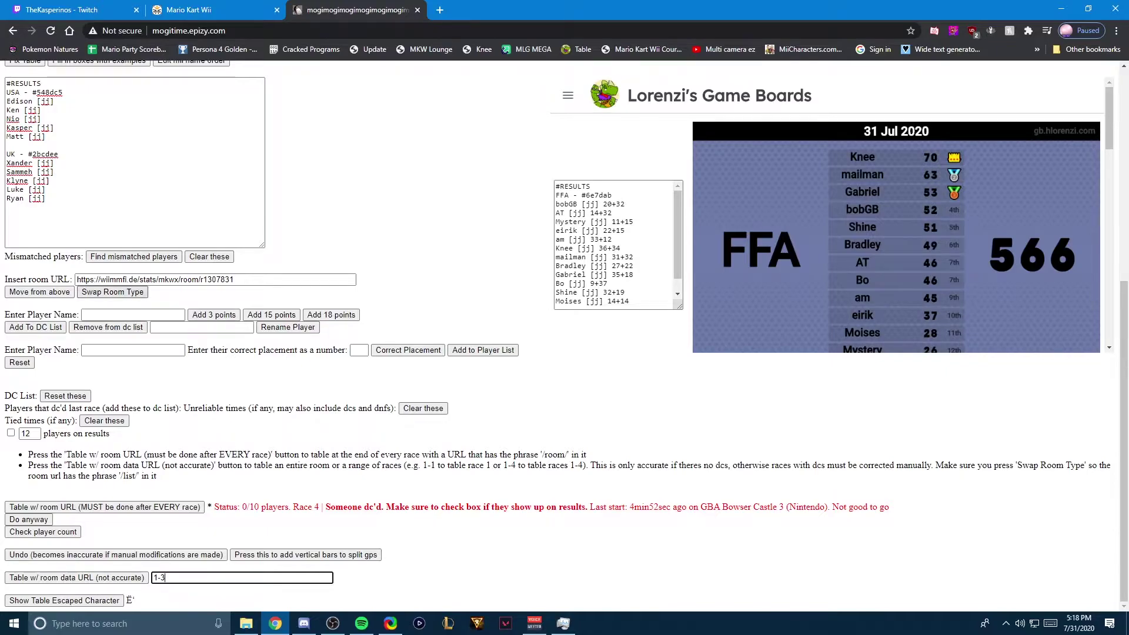
Step: Swap the room type and table races 1-3 from room data, giving UK 100 to USA 83
{"action": "left_click", "coordinate": [113, 291]}
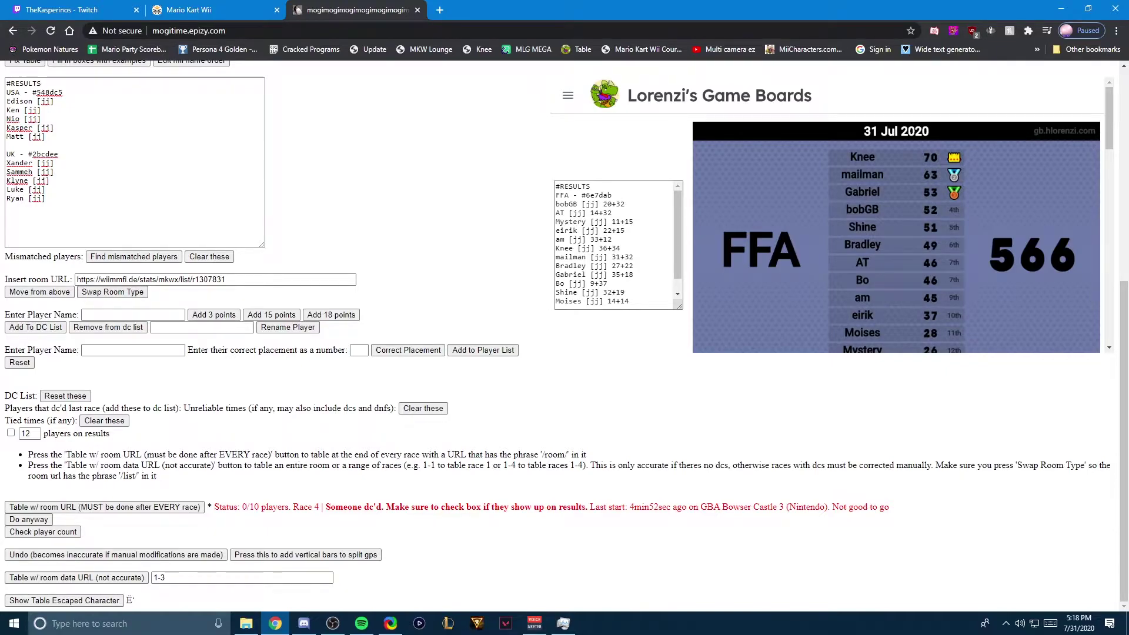
{"action": "mouse_move", "coordinate": [29, 454]}
{"action": "left_mouse_down"}
{"action": "mouse_move", "coordinate": [159, 477]}
{"action": "mouse_move", "coordinate": [30, 454]}
{"action": "left_mouse_up"}
{"action": "left_click", "coordinate": [77, 577]}
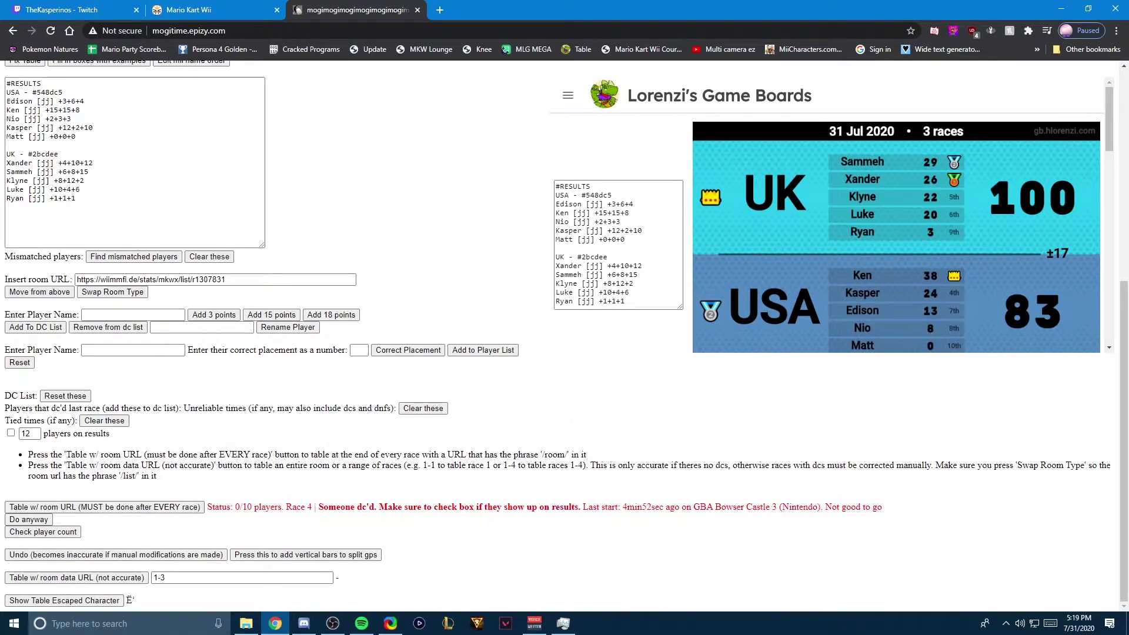
{"action": "left_click", "coordinate": [30, 433]}
{"action": "key", "text": "Tab"}
{"action": "key", "text": "Return"}
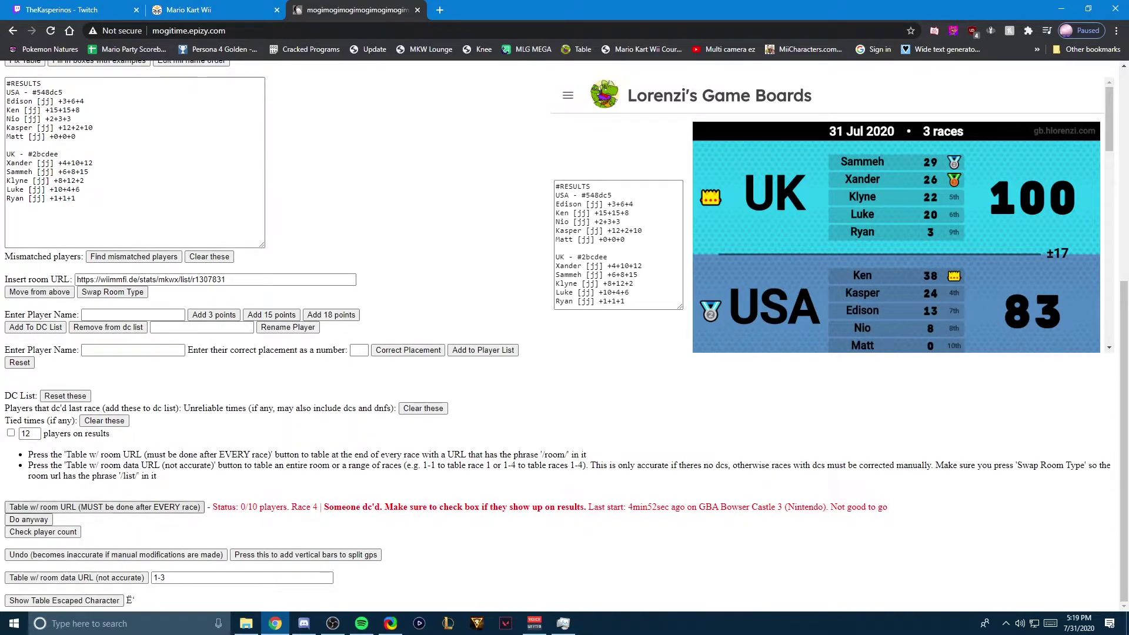
Step: After checking the stream, undo the table and restore the USA and UK headers with Fix Table
{"action": "key", "text": "ctrl+shift+Tab"}
{"action": "key", "text": "ctrl+shift+Tab"}
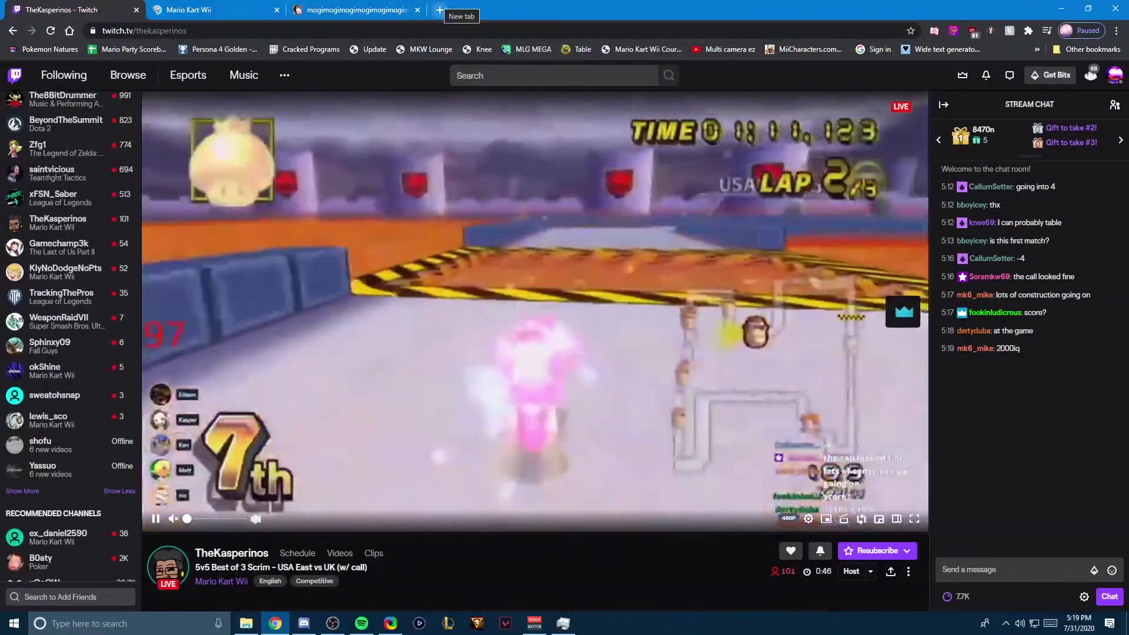
{"action": "key", "text": "ctrl+shift+Tab"}
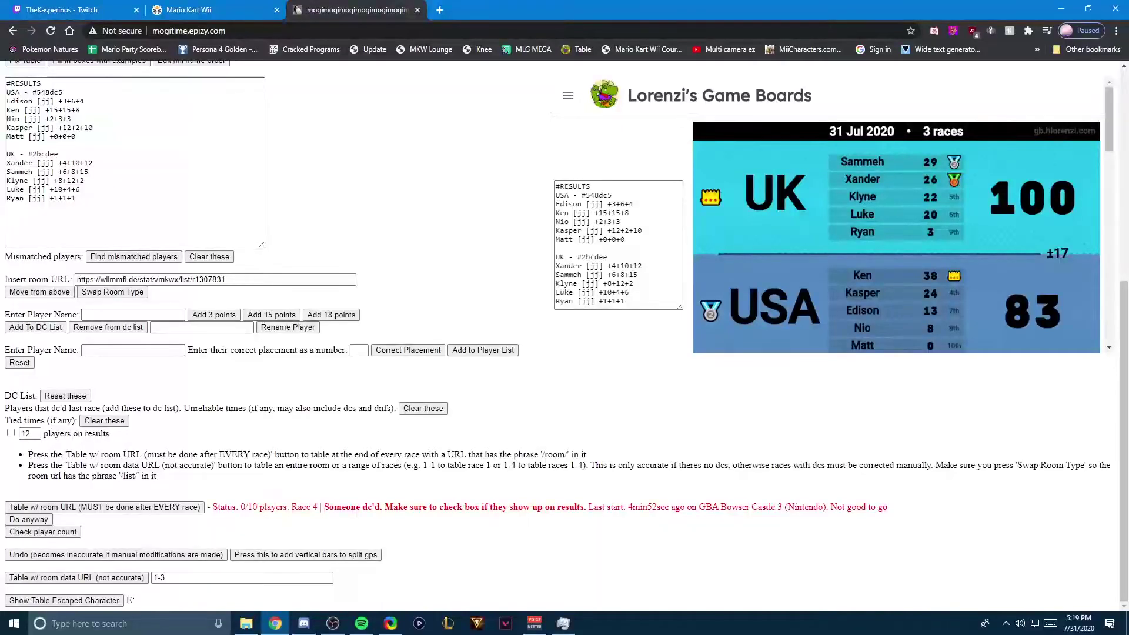
{"action": "left_click", "coordinate": [115, 555]}
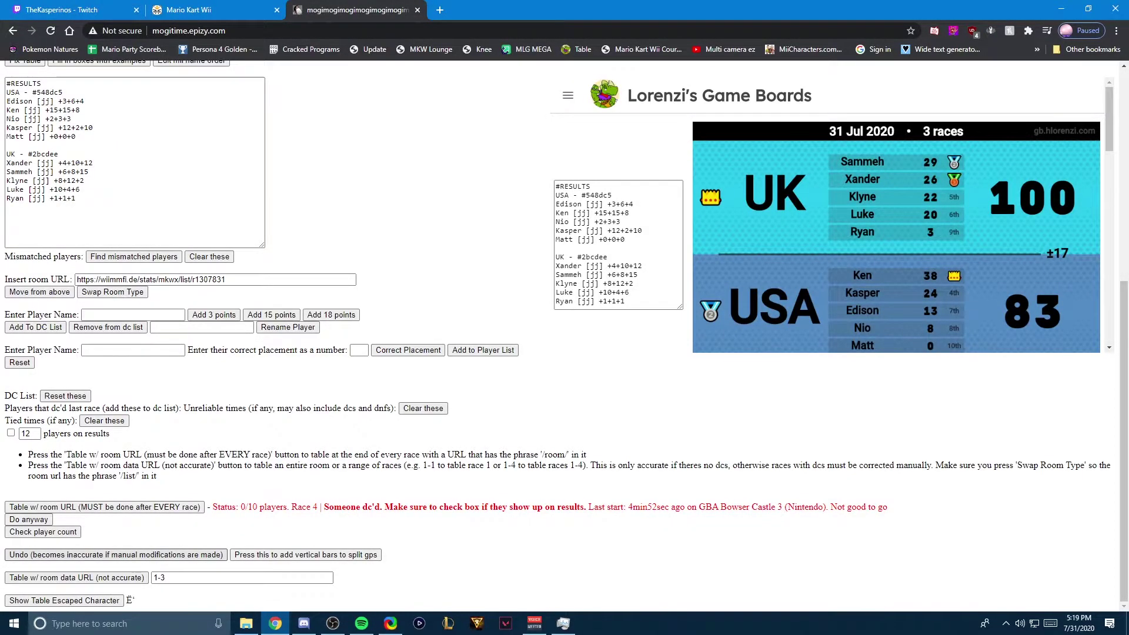
{"action": "scroll", "coordinate": [564, 335], "scroll_direction": "up", "scroll_amount": 3}
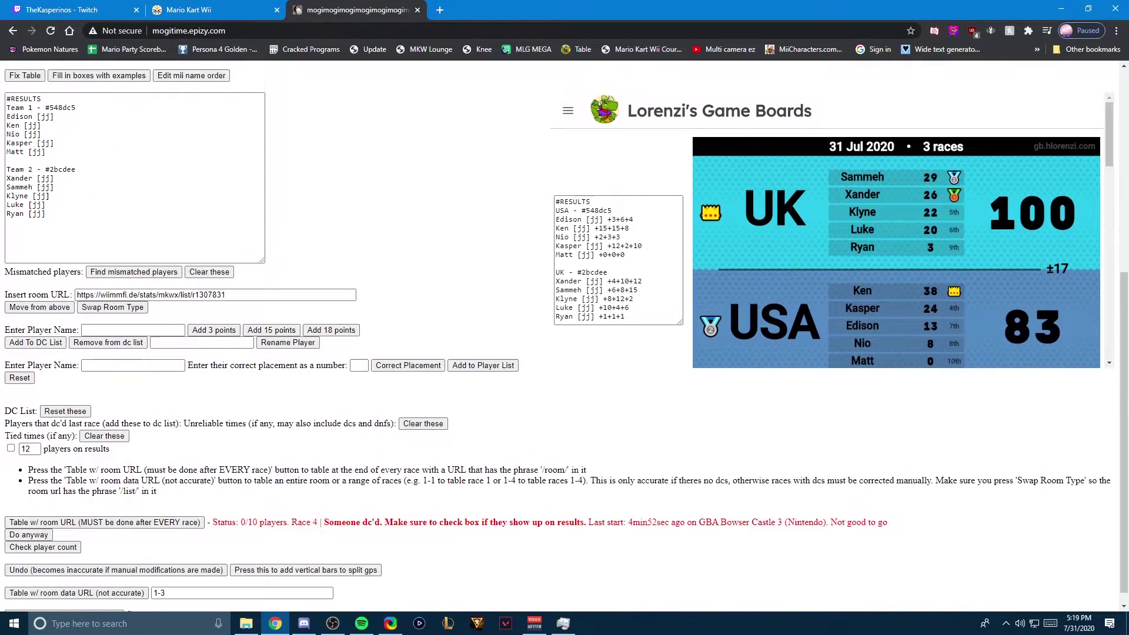
{"action": "left_click", "coordinate": [24, 236]}
{"action": "scroll", "coordinate": [565, 335], "scroll_direction": "down", "scroll_amount": 3}
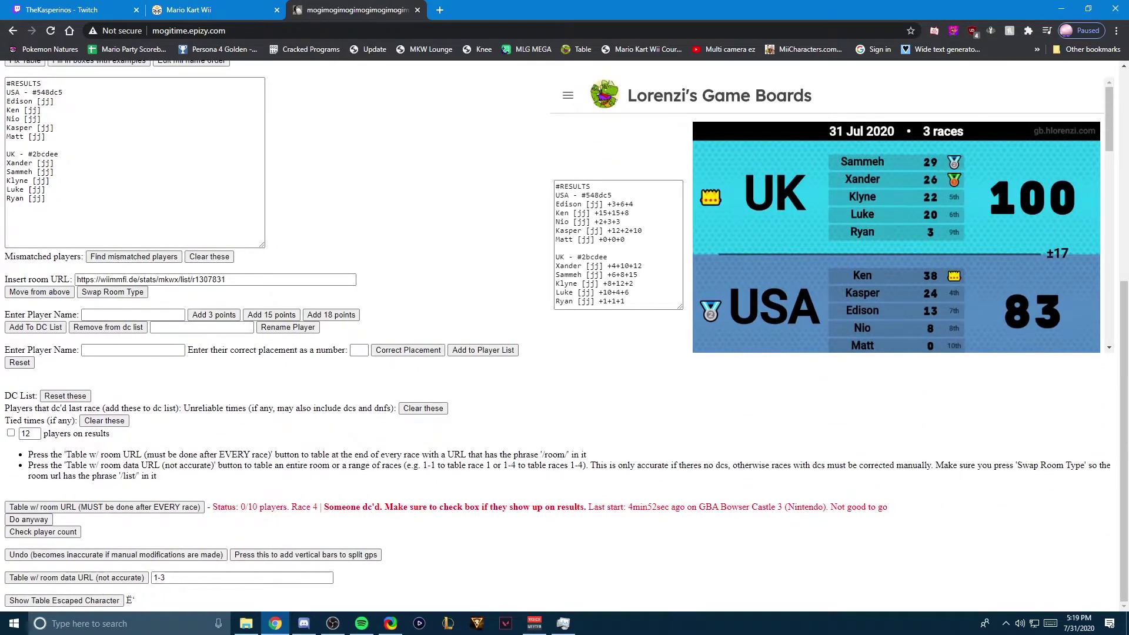
Step: Change the race range to 1-4 and rebuild the table, giving UK 124 to USA 120
{"action": "left_click", "coordinate": [235, 578]}
{"action": "key", "text": "BackSpace"}
{"action": "type", "text": "4"}
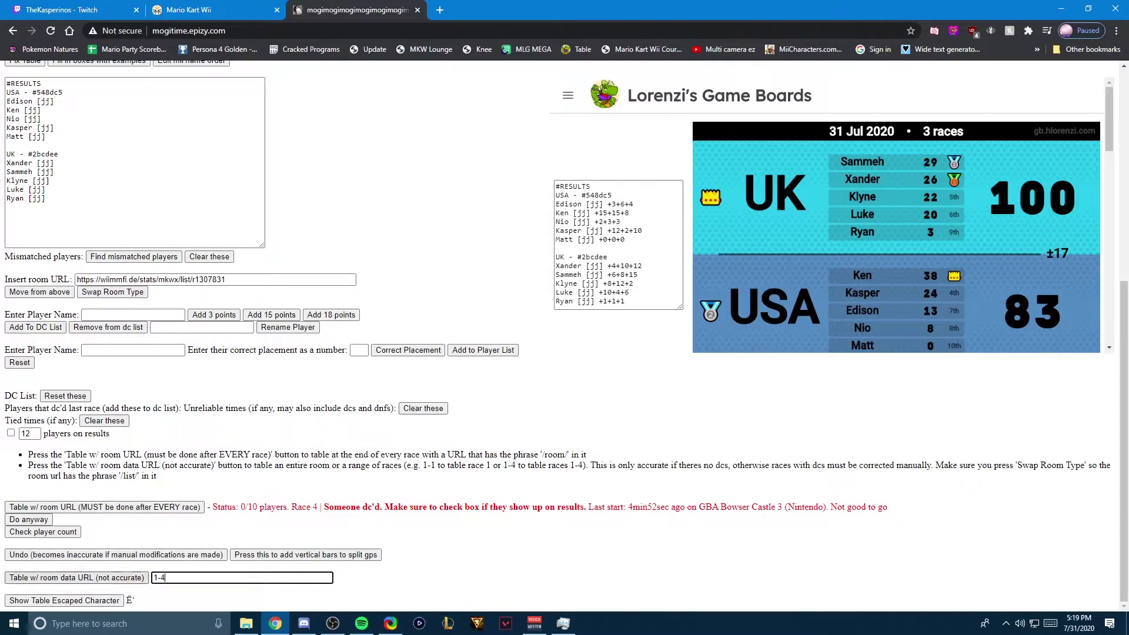
{"action": "left_click", "coordinate": [76, 577]}
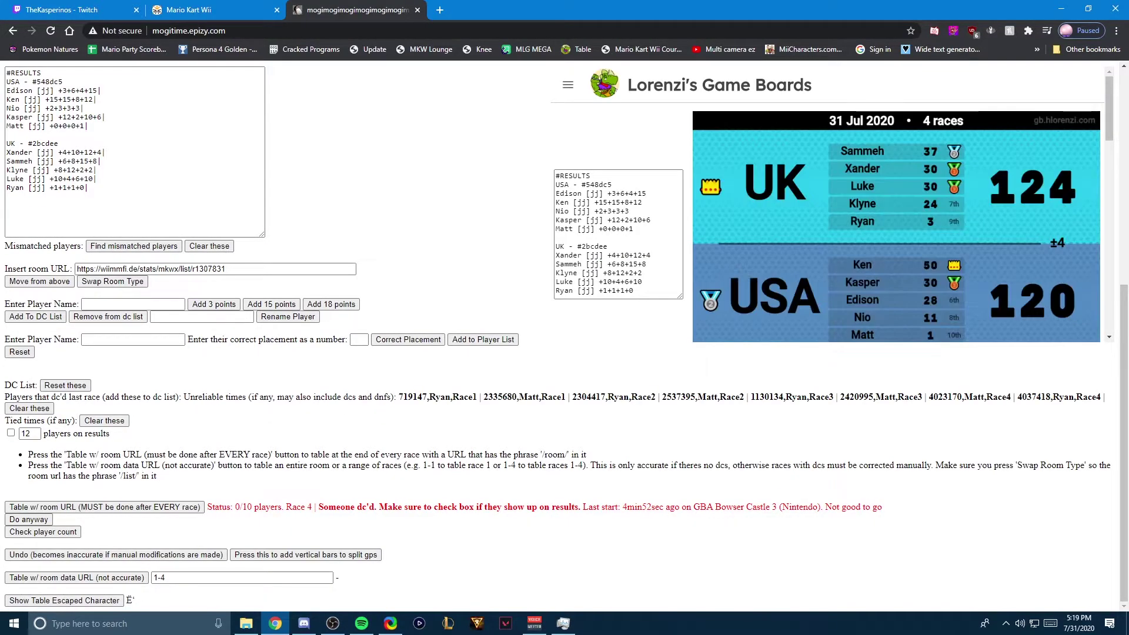
{"action": "left_click", "coordinate": [99, 90]}
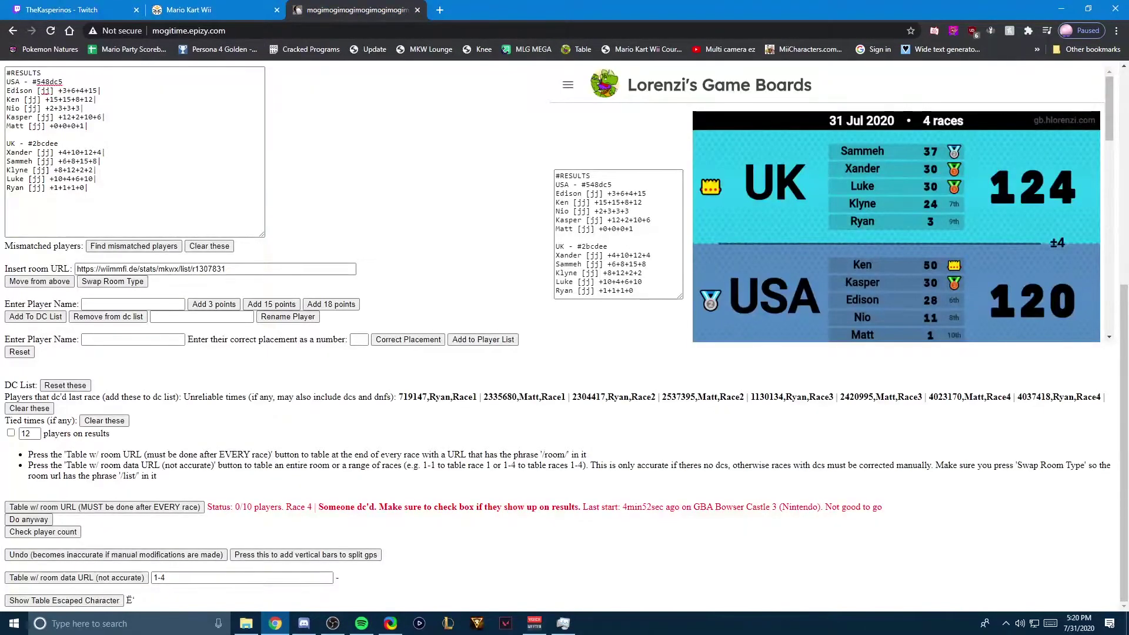
Step: Empty the race range field and clear the unreliable dc'd race times list
{"action": "left_click", "coordinate": [241, 577]}
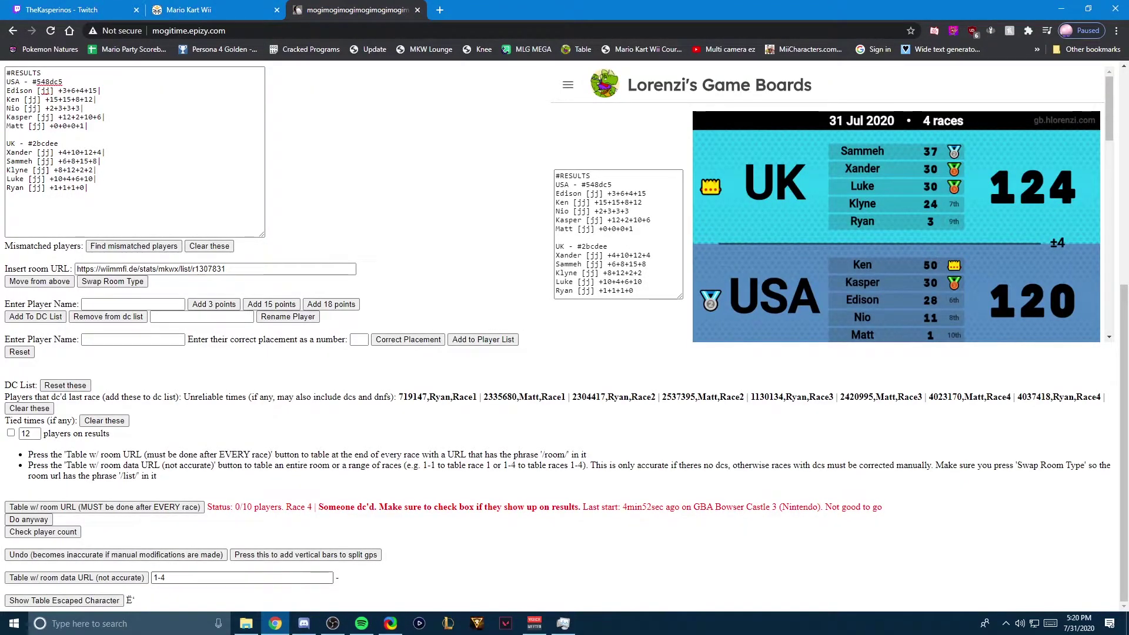
{"action": "key", "text": "ctrl+a"}
{"action": "key", "text": "BackSpace"}
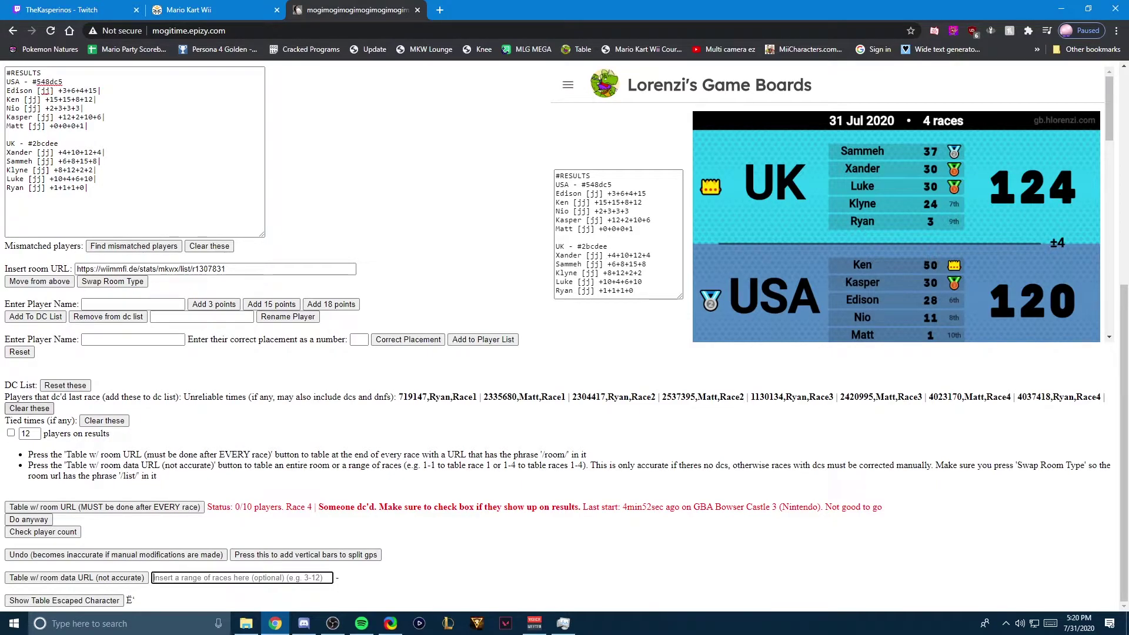
{"action": "left_click_drag", "start_coordinate": [397, 397], "coordinate": [53, 408]}
{"action": "left_click", "coordinate": [177, 408]}
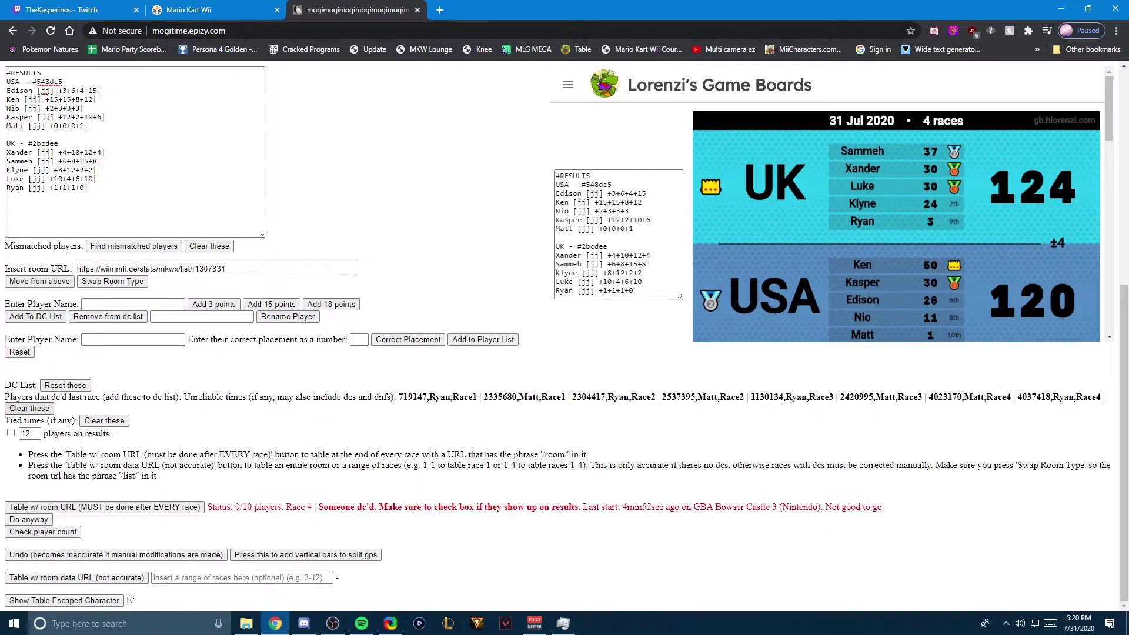
{"action": "left_click", "coordinate": [29, 408]}
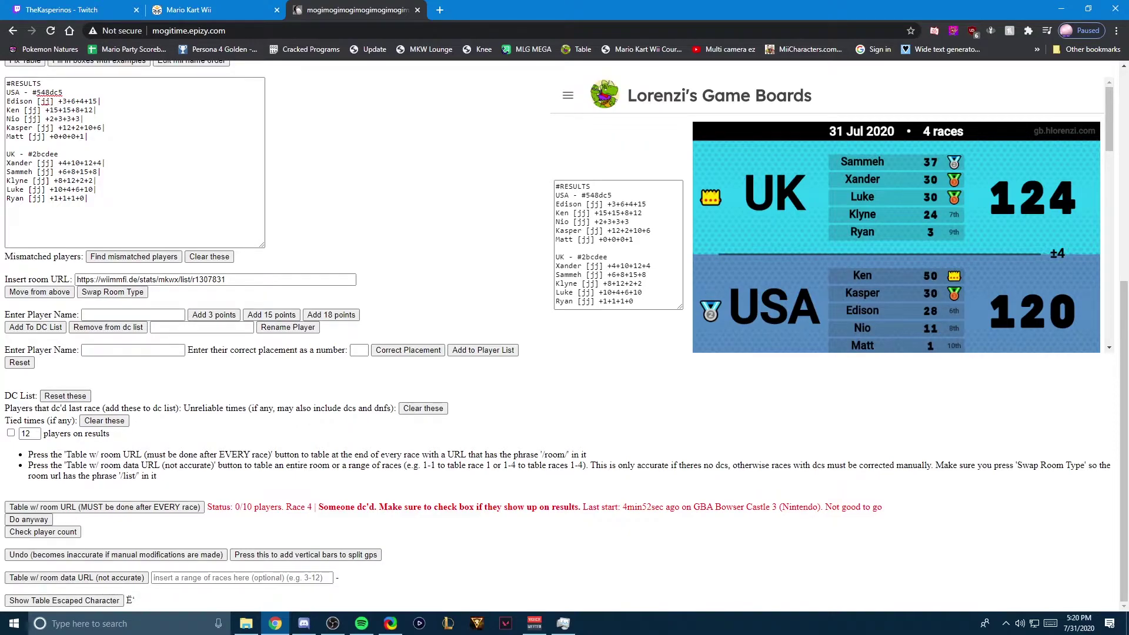
Step: Enter Sammeh as a player name, add him to the DC list, then erase the name
{"action": "left_click", "coordinate": [133, 314]}
{"action": "type", "text": "Sammeh"}
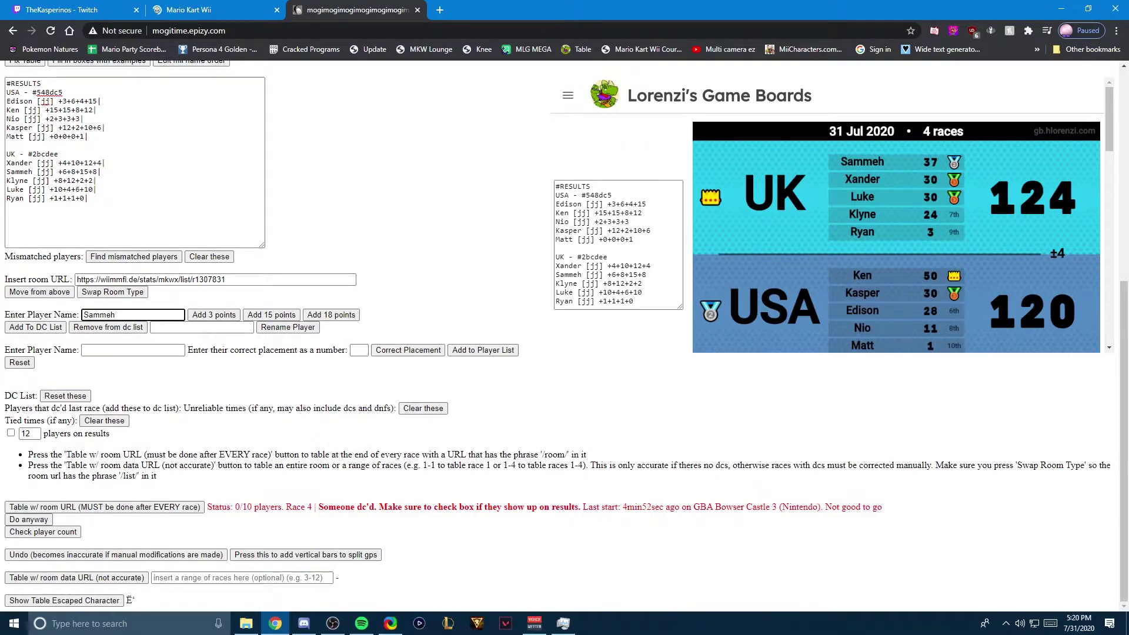
{"action": "left_click", "coordinate": [35, 327]}
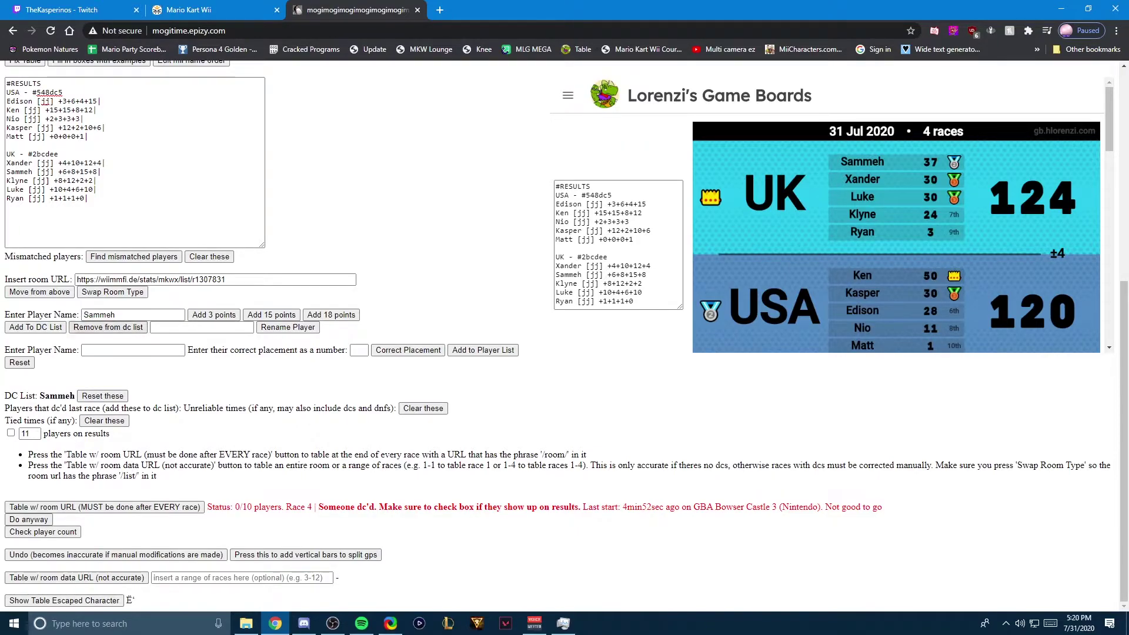
{"action": "left_click", "coordinate": [133, 315]}
{"action": "key", "text": "ctrl+a"}
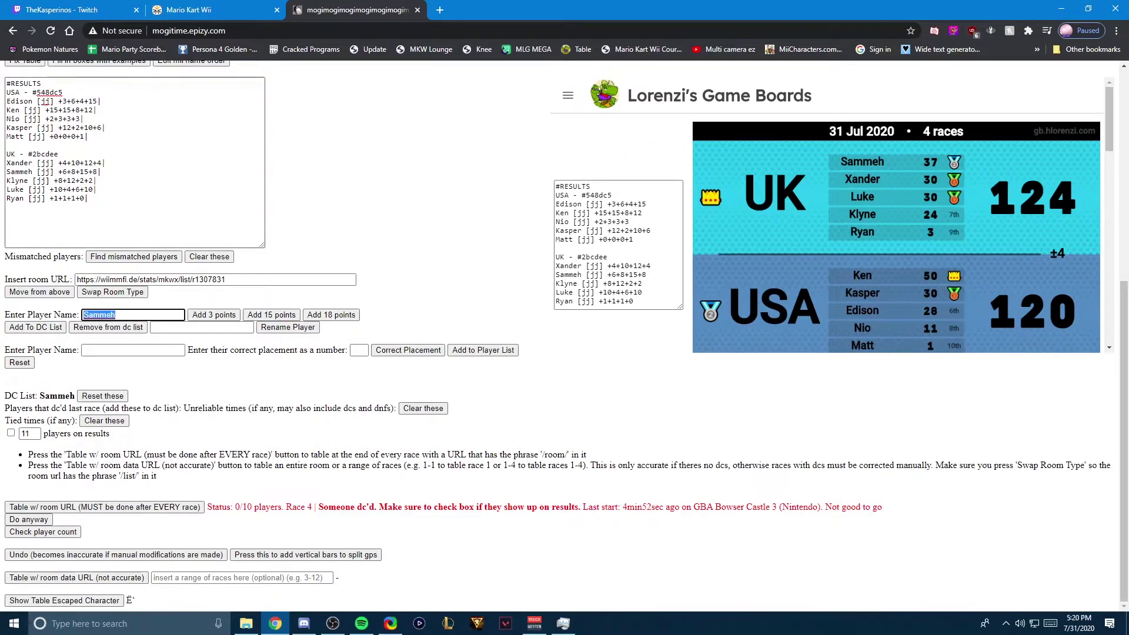
{"action": "key", "text": "BackSpace"}
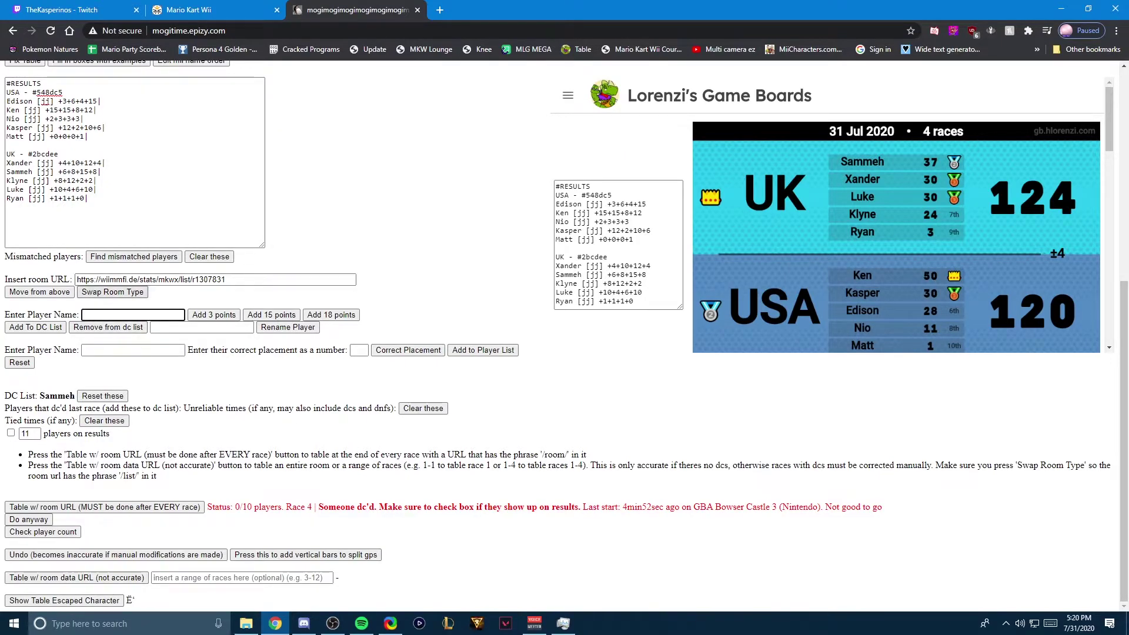
Step: Give Sammeh 3, 15 and 18 points, remove him from the DC list, then delete those points
{"action": "type", "text": "Samm"}
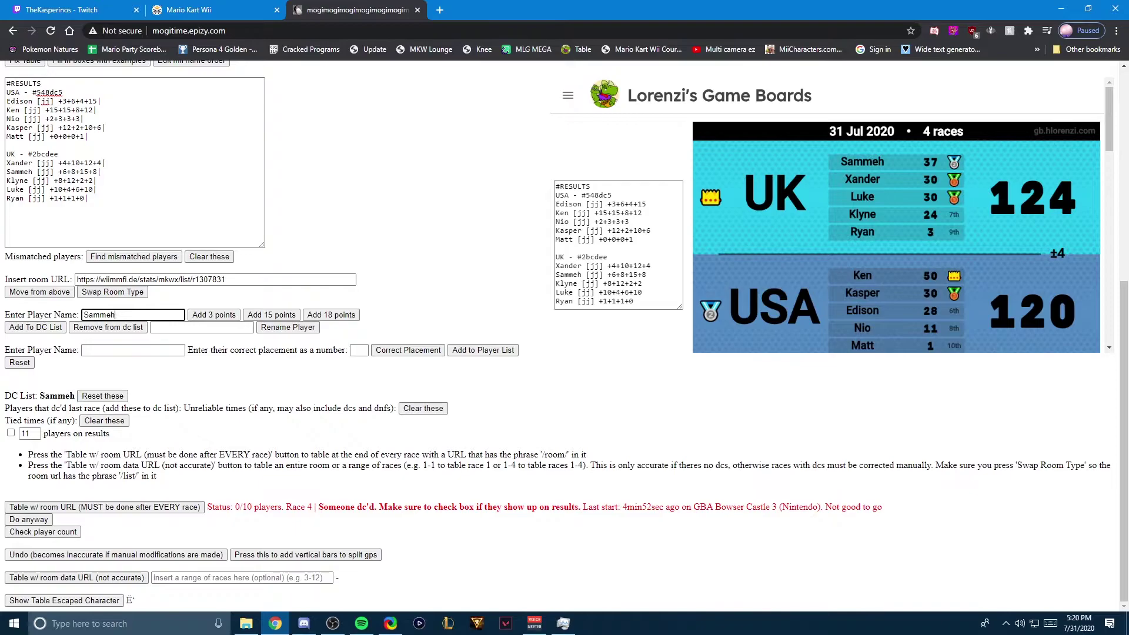
{"action": "type", "text": "eh"}
{"action": "left_click", "coordinate": [214, 315]}
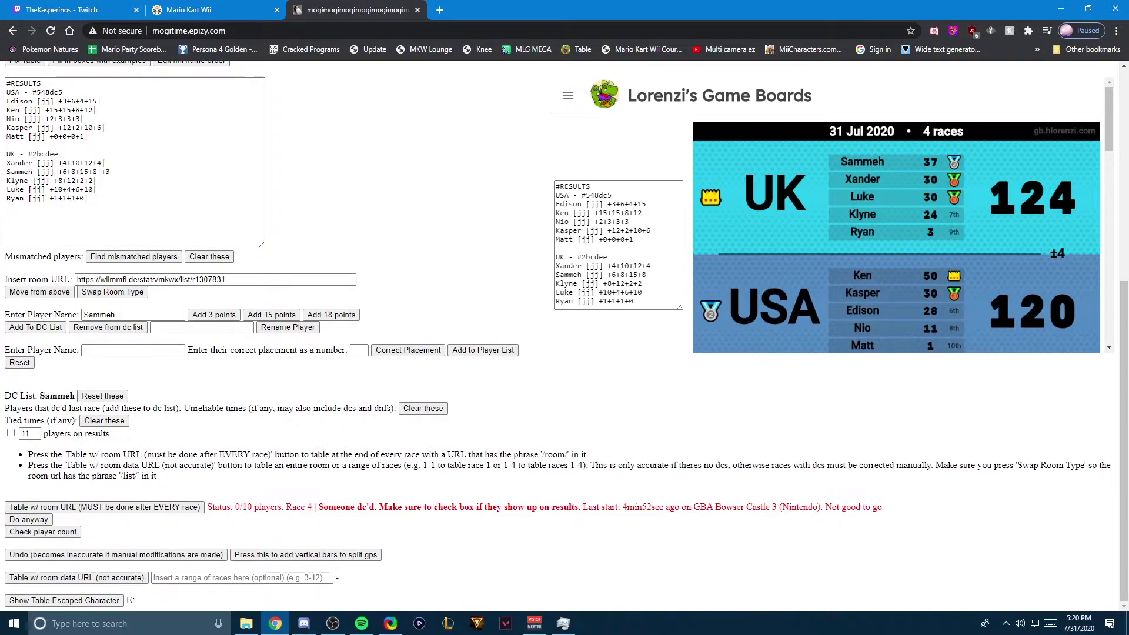
{"action": "left_click", "coordinate": [271, 314]}
{"action": "left_click", "coordinate": [331, 315]}
{"action": "left_click", "coordinate": [109, 327]}
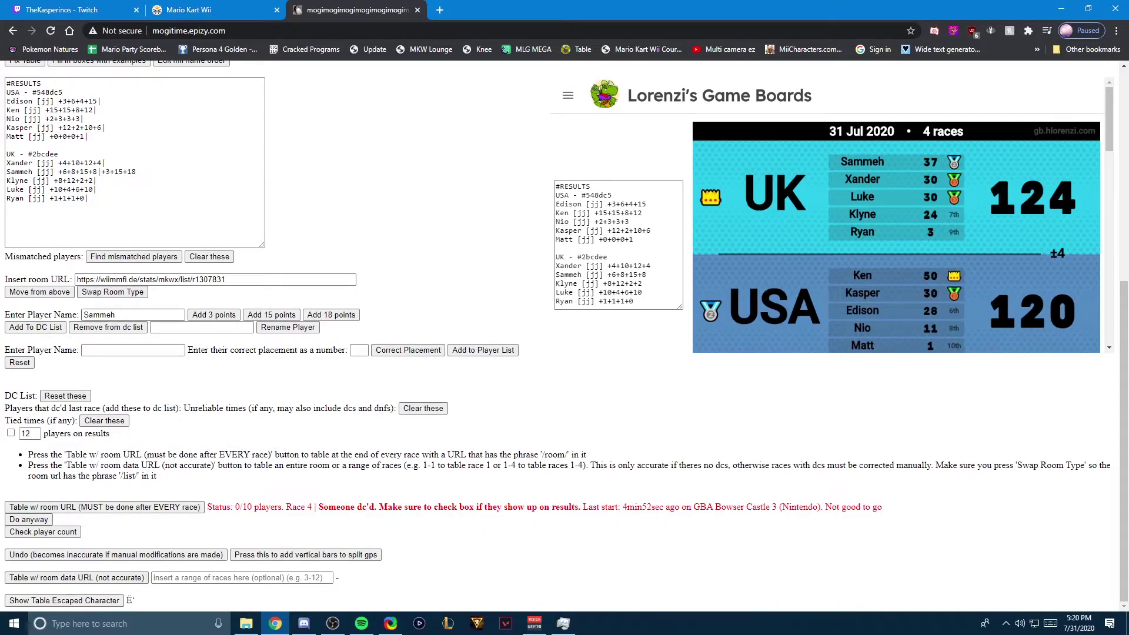
{"action": "left_click_drag", "start_coordinate": [136, 172], "coordinate": [102, 172]}
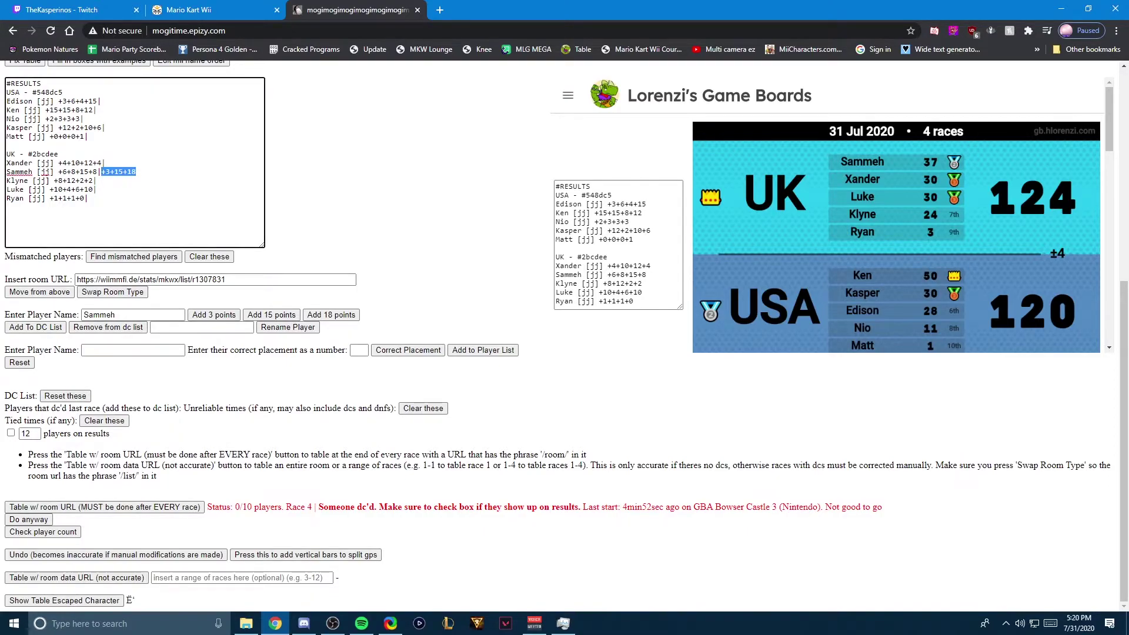
{"action": "key", "text": "BackSpace"}
{"action": "left_click", "coordinate": [202, 327]}
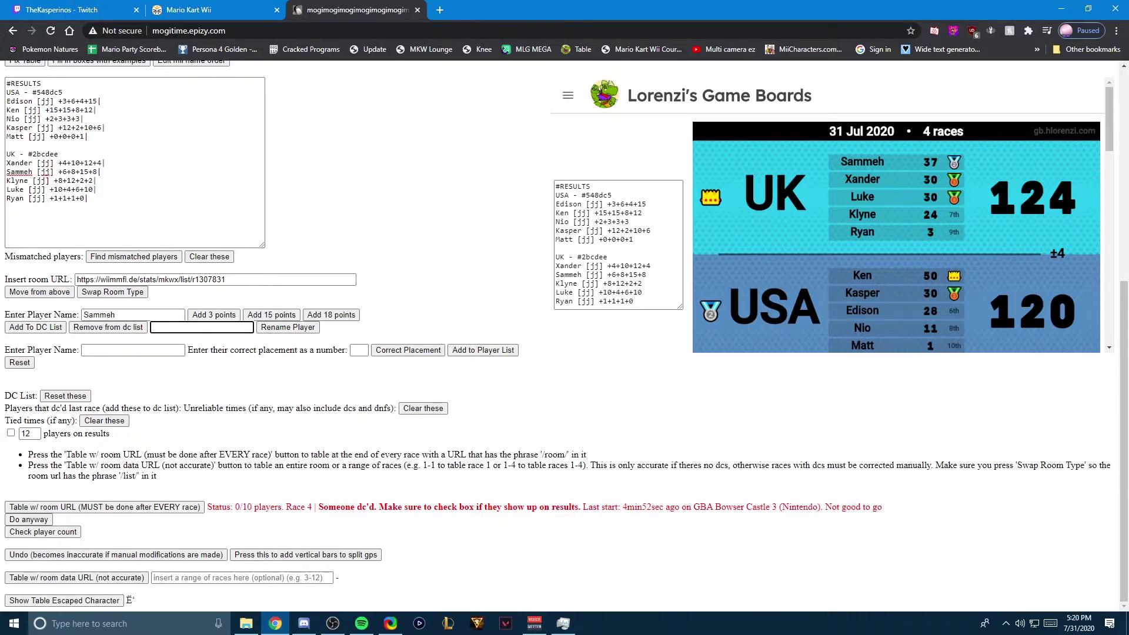
Step: Check the room's finish times and stream, then regenerate the table after race 5: USA 161, UK 144
{"action": "key", "text": "ctrl+shift+Tab"}
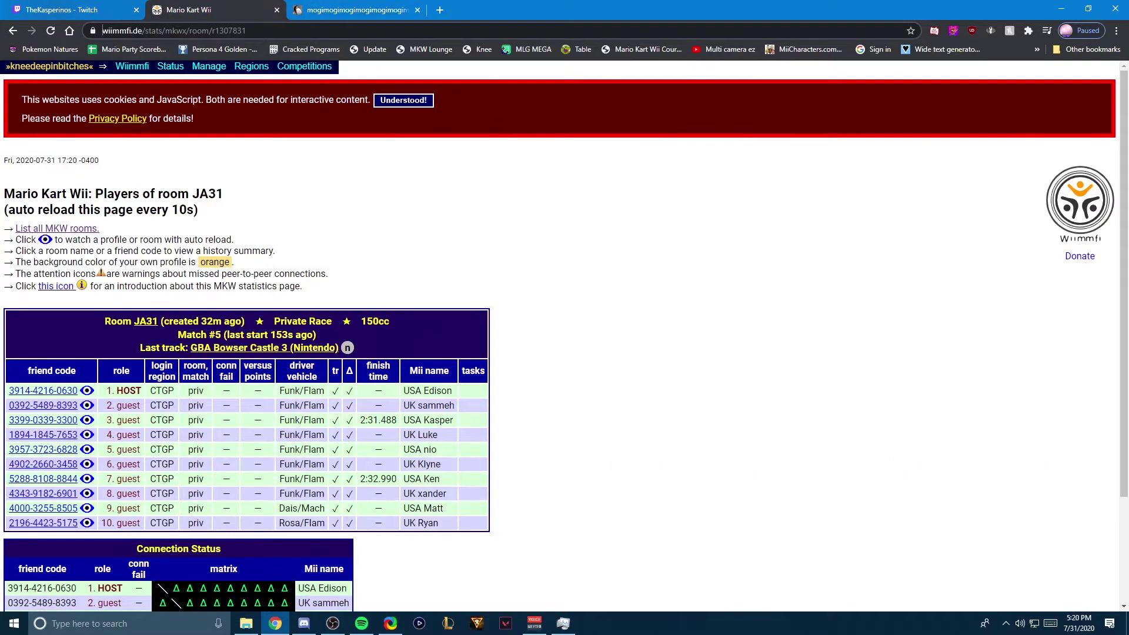
{"action": "key", "text": "ctrl+shift+Tab"}
{"action": "key", "text": "ctrl+shift+Tab"}
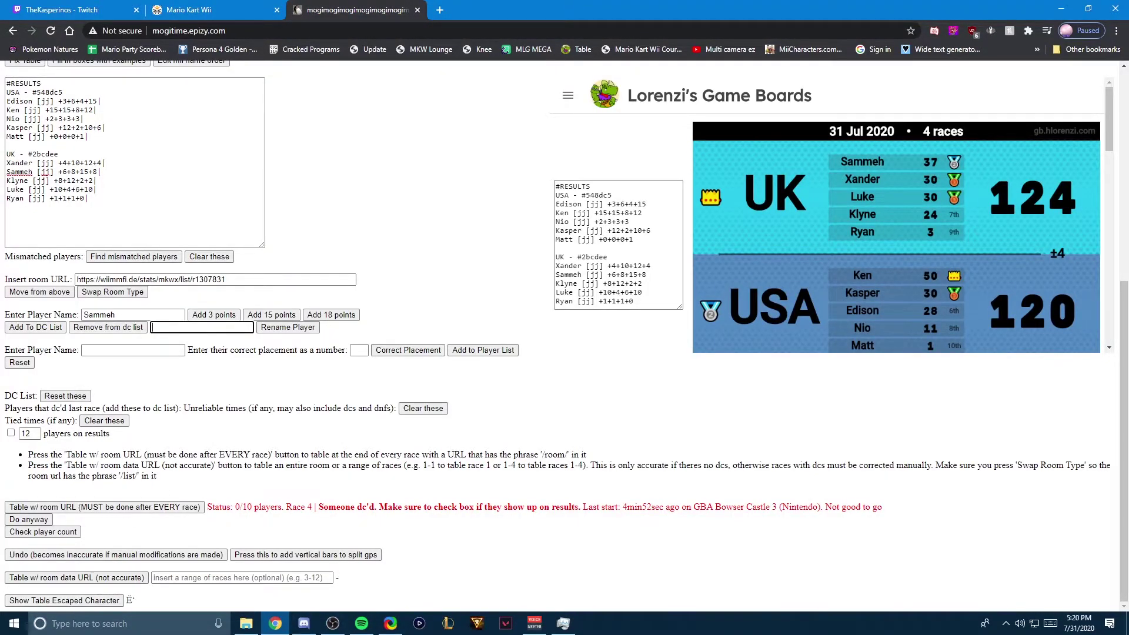
{"action": "left_click", "coordinate": [112, 292]}
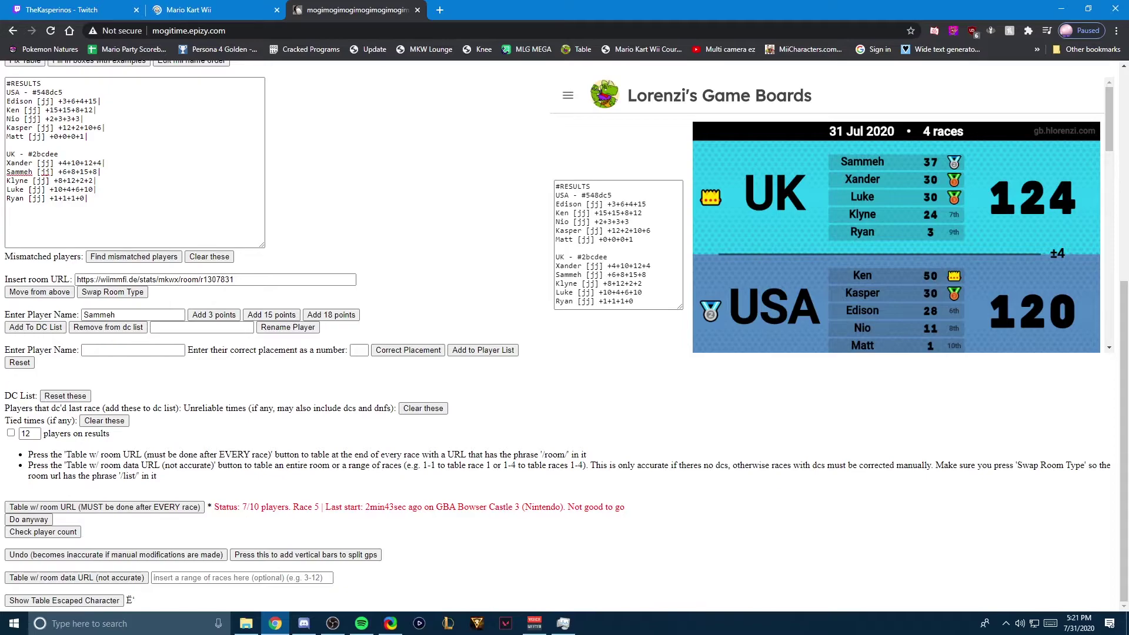
{"action": "key", "text": "ctrl+shift+Tab"}
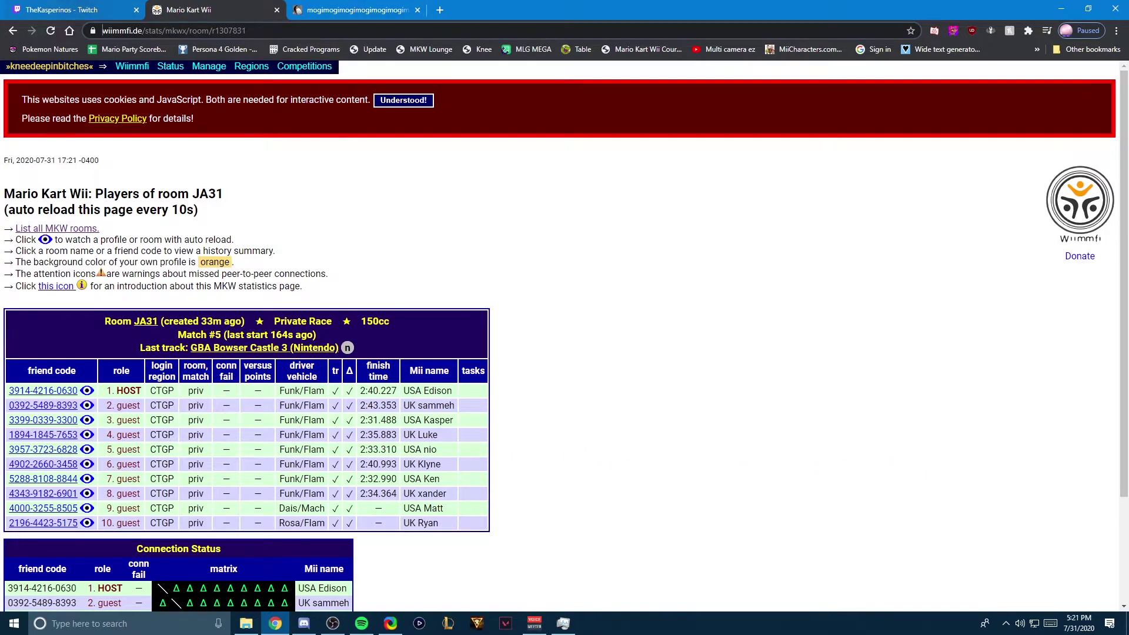
{"action": "key", "text": "ctrl+Tab"}
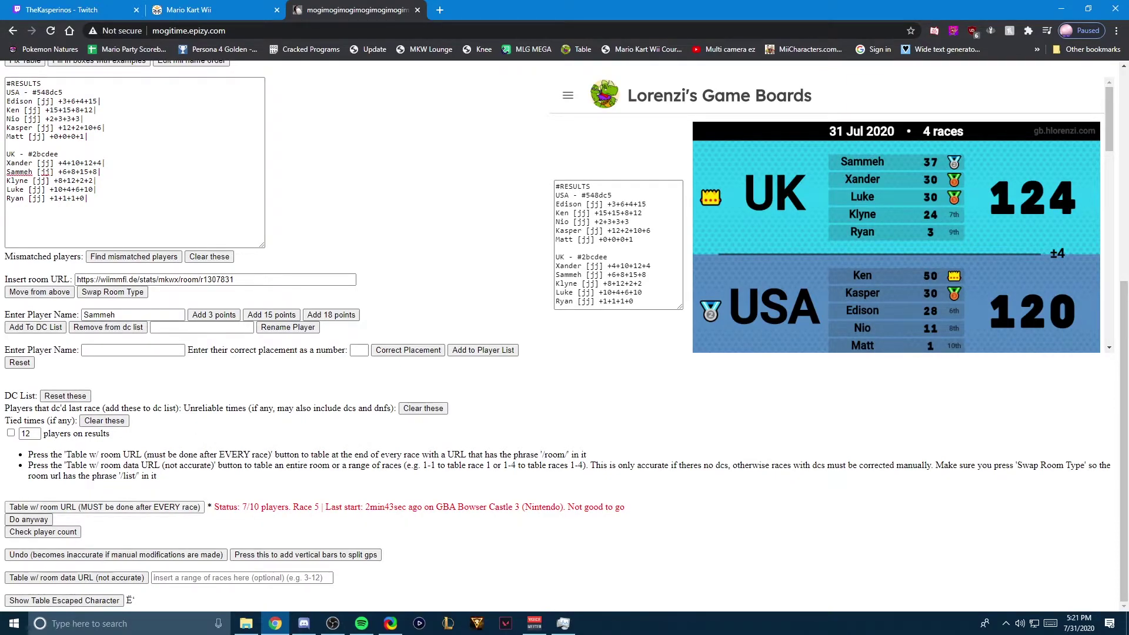
{"action": "key", "text": "ctrl+shift+Tab"}
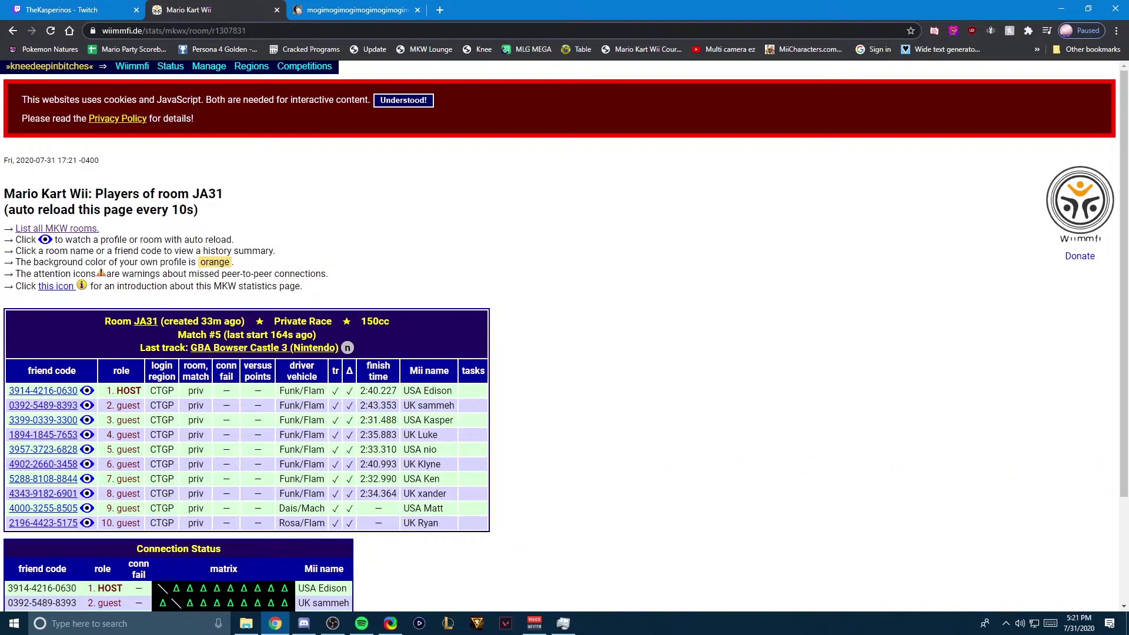
{"action": "key", "text": "ctrl+Tab"}
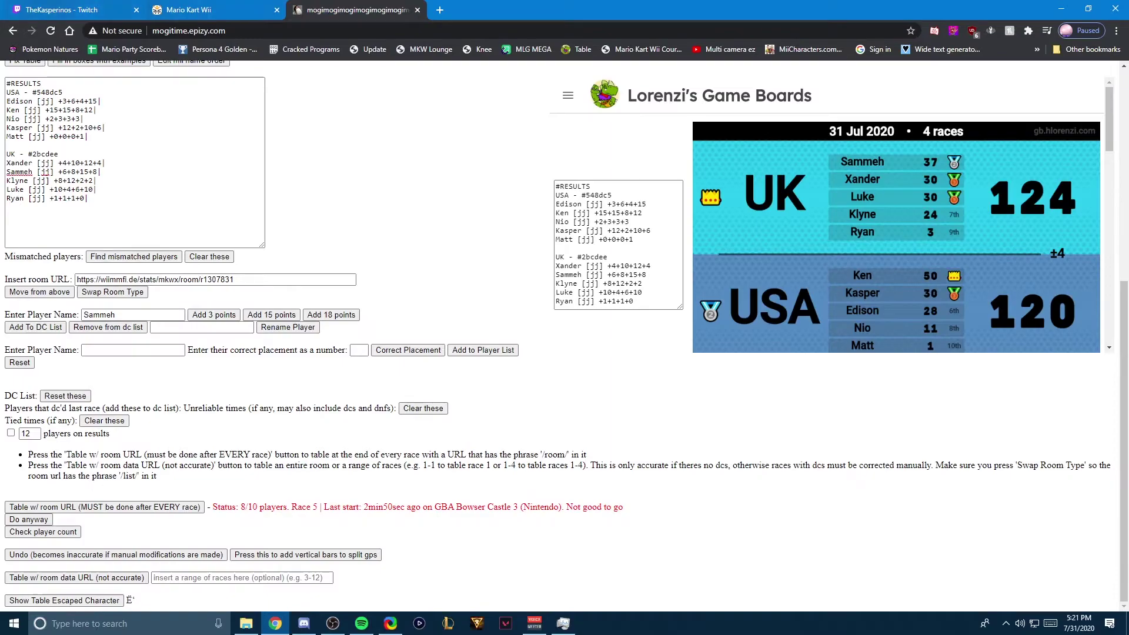
{"action": "key", "text": "ctrl+Tab"}
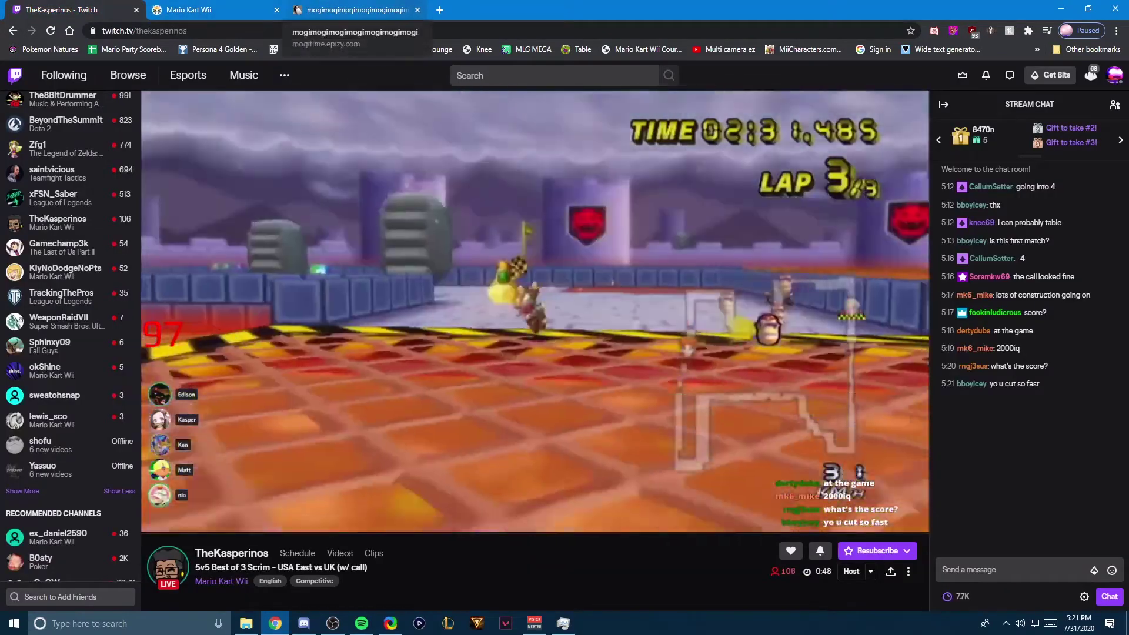
{"action": "key", "text": "ctrl+shift+Tab"}
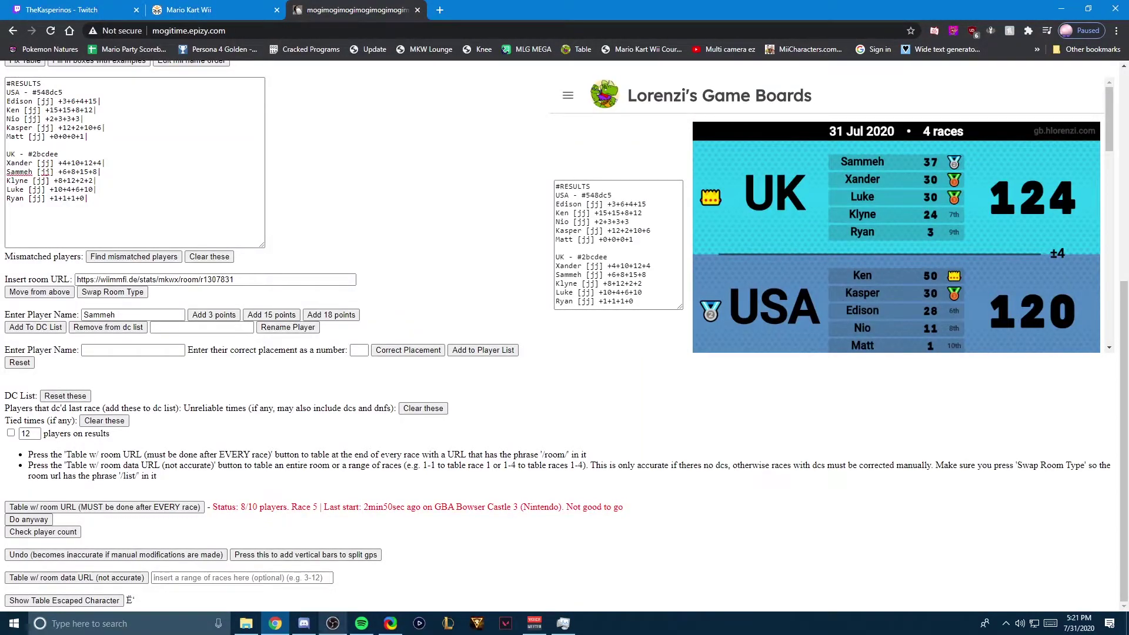
{"action": "key", "text": "Return"}
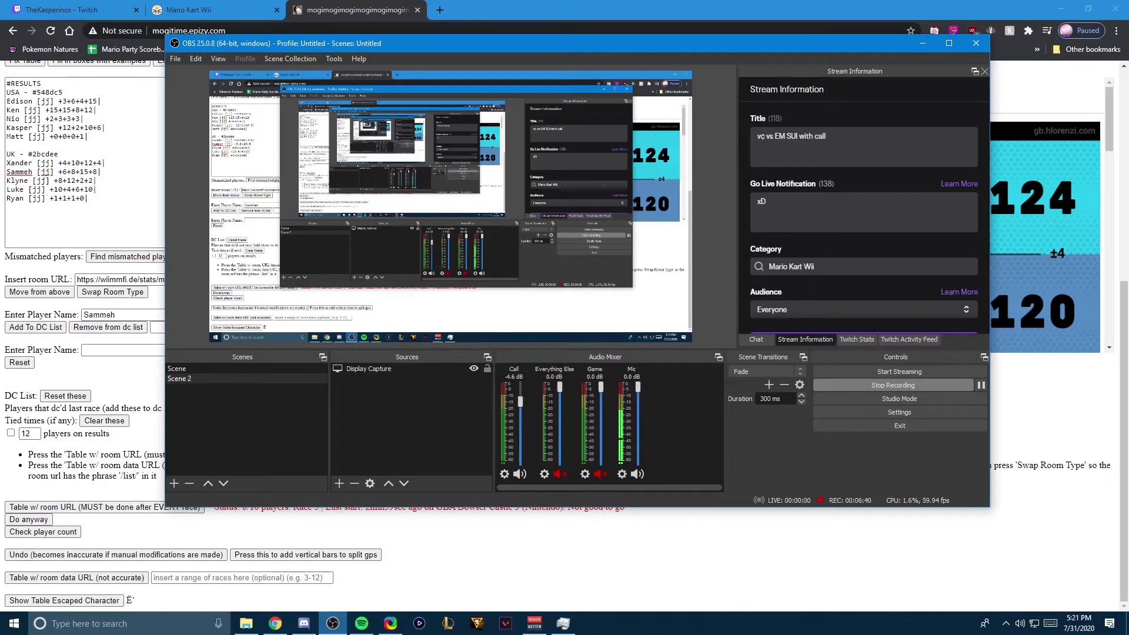
{"action": "key", "text": "alt+Tab"}
{"action": "key", "text": "alt+Tab"}
{"action": "key", "text": "Return"}
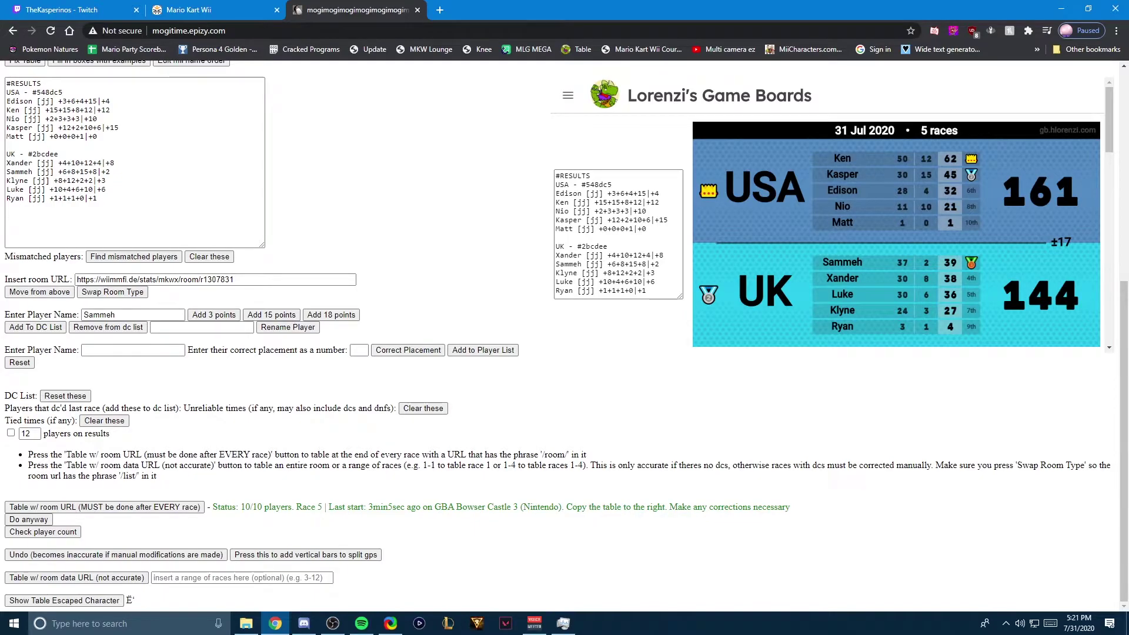
{"action": "scroll", "coordinate": [565, 335], "scroll_direction": "up", "scroll_amount": 2}
{"action": "scroll", "coordinate": [564, 335], "scroll_direction": "up", "scroll_amount": 2}
{"action": "scroll", "coordinate": [565, 335], "scroll_direction": "down", "scroll_amount": 4}
{"action": "left_click", "coordinate": [35, 327]}
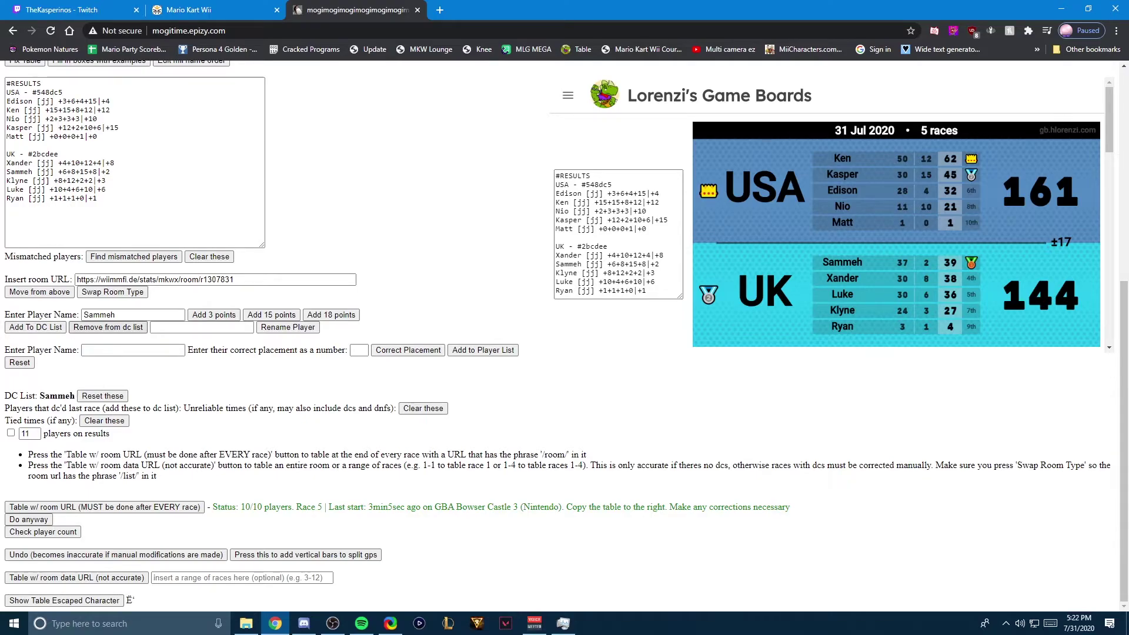
{"action": "type", "text": "EW"}
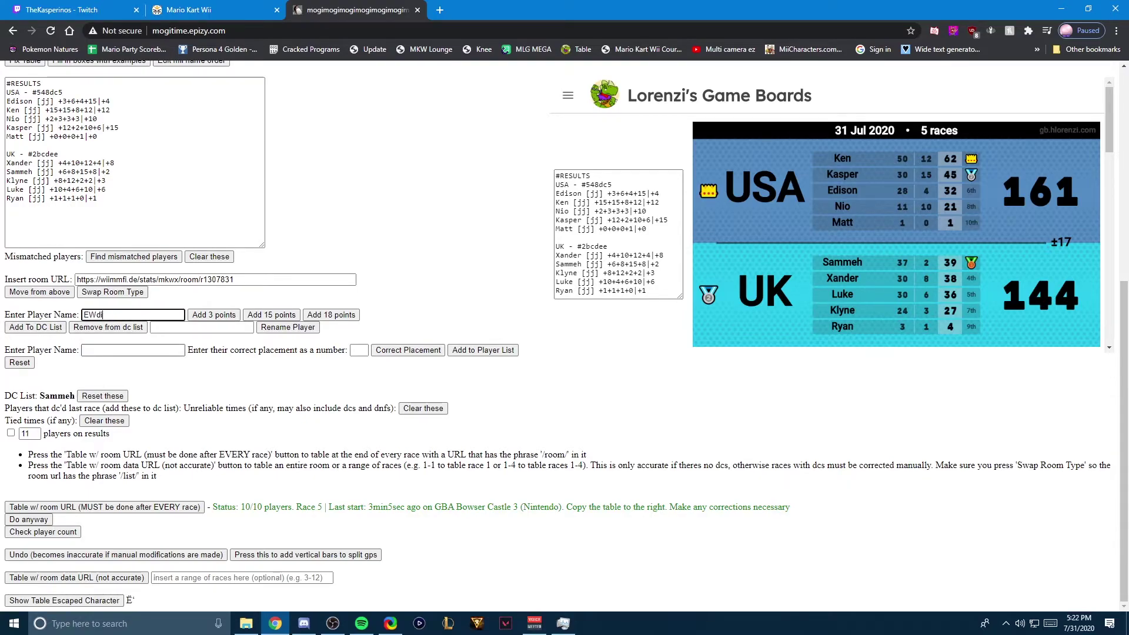
{"action": "key", "text": "BackSpace"}
{"action": "type", "text": "dison"}
{"action": "left_click", "coordinate": [35, 327]}
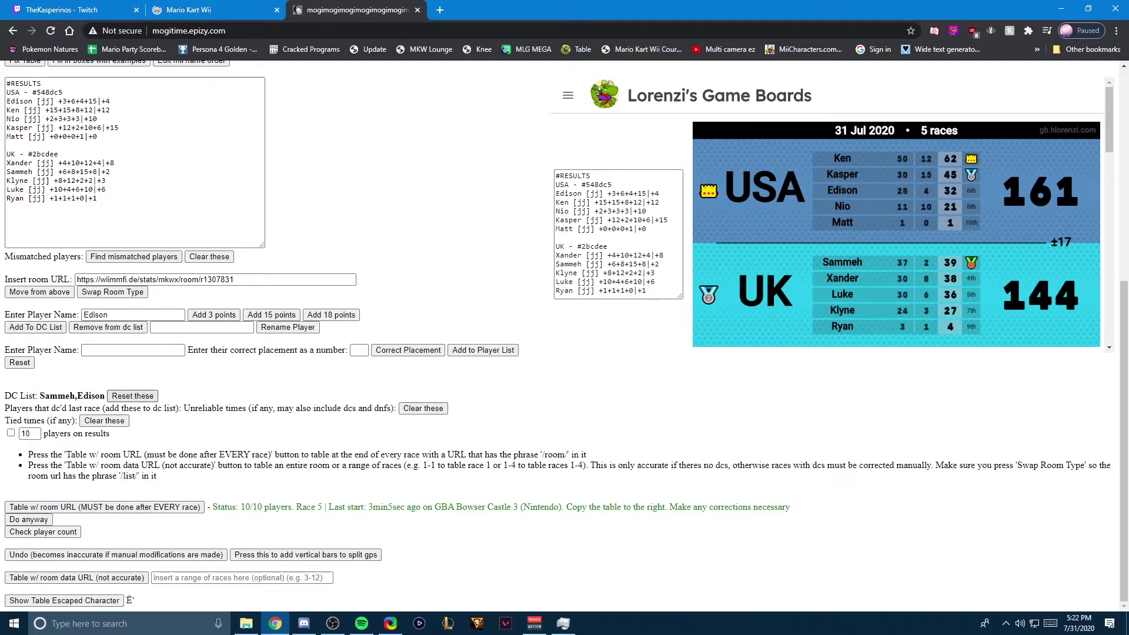
{"action": "left_click", "coordinate": [132, 396]}
{"action": "double_click", "coordinate": [100, 314]}
{"action": "key", "text": "BackSpace"}
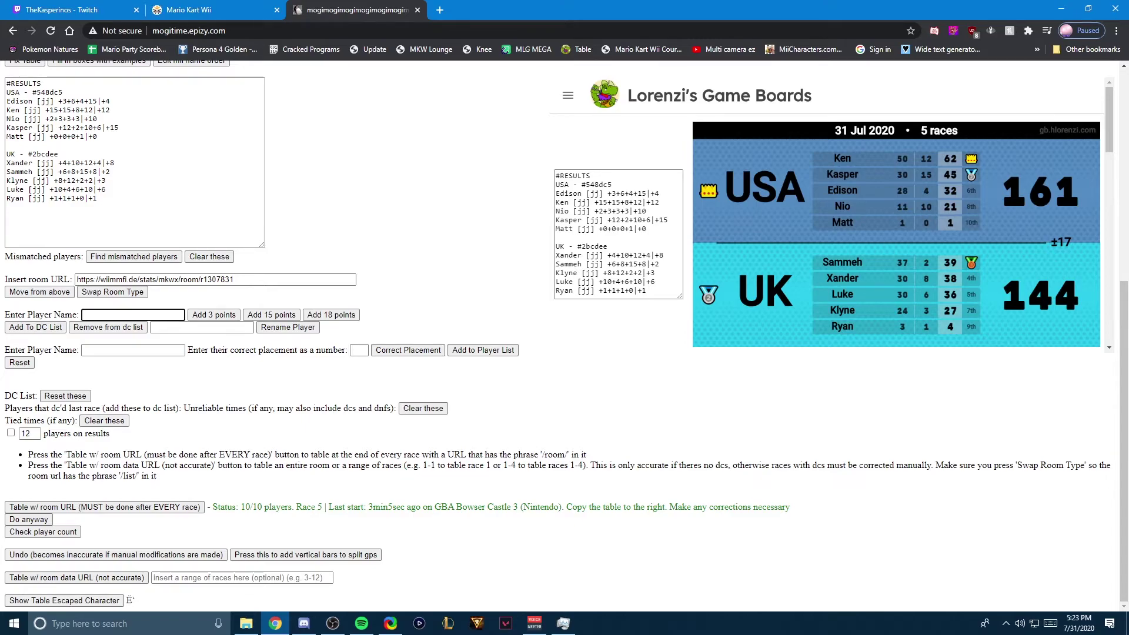
{"action": "left_click", "coordinate": [11, 433]}
{"action": "left_click", "coordinate": [25, 433]}
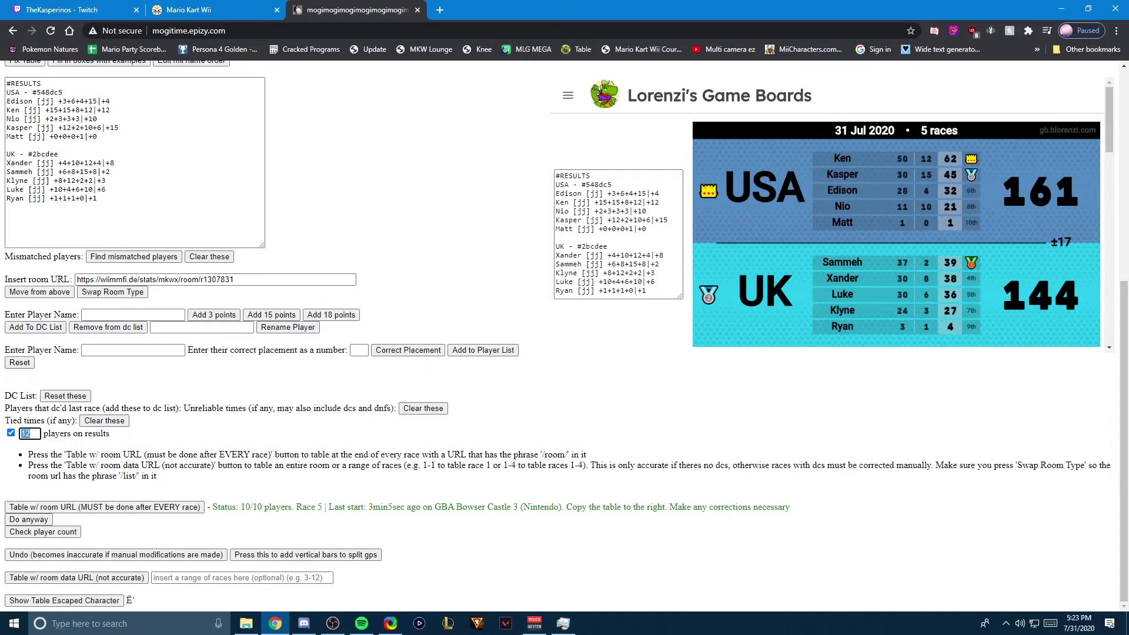
{"action": "left_click_drag", "start_coordinate": [25, 433], "coordinate": [588, 464]}
{"action": "left_click", "coordinate": [588, 464]}
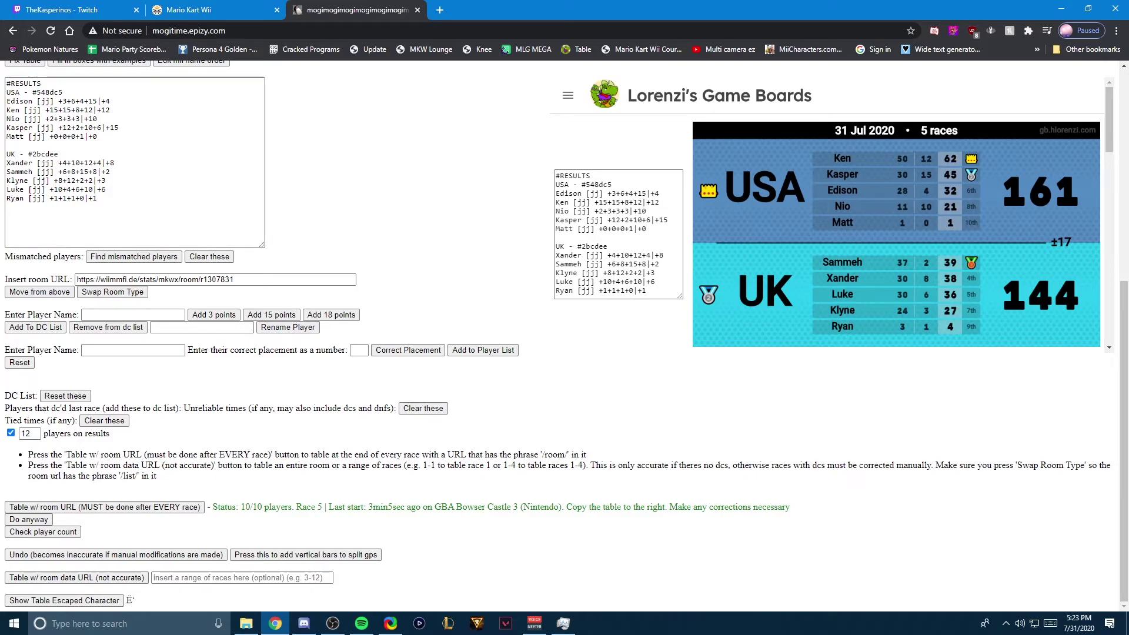
{"action": "key", "text": "ctrl+shift+Tab"}
{"action": "key", "text": "ctrl+Tab"}
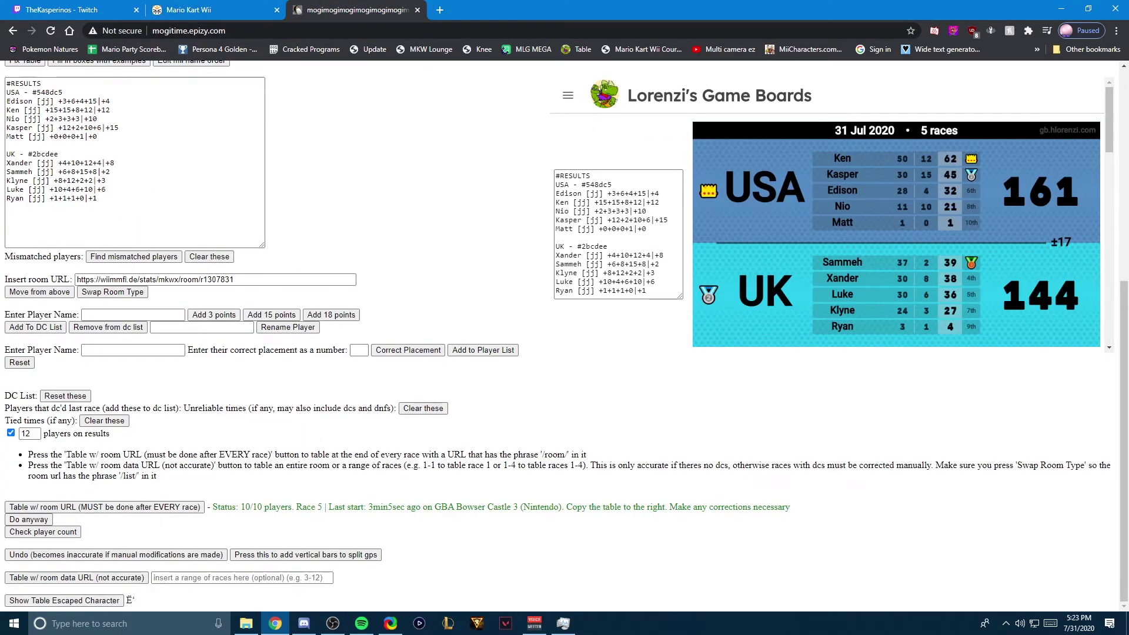
{"action": "left_click", "coordinate": [11, 433]}
{"action": "scroll", "coordinate": [565, 335], "scroll_direction": "up", "scroll_amount": 4}
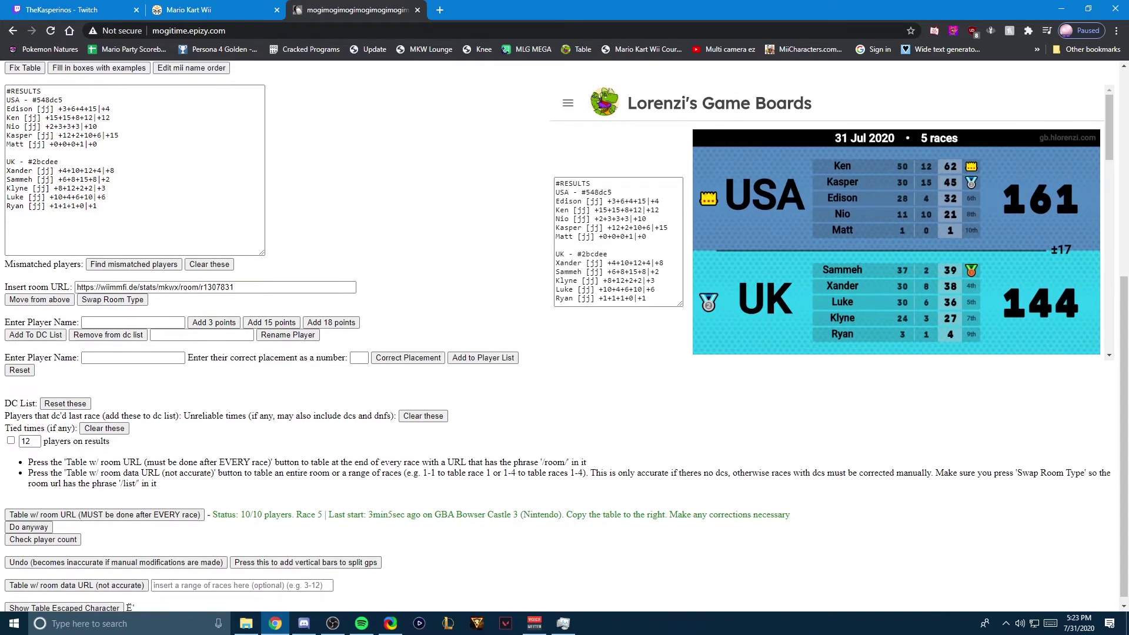
{"action": "scroll", "coordinate": [565, 335], "scroll_direction": "down", "scroll_amount": 3}
{"action": "scroll", "coordinate": [565, 335], "scroll_direction": "down", "scroll_amount": 1}
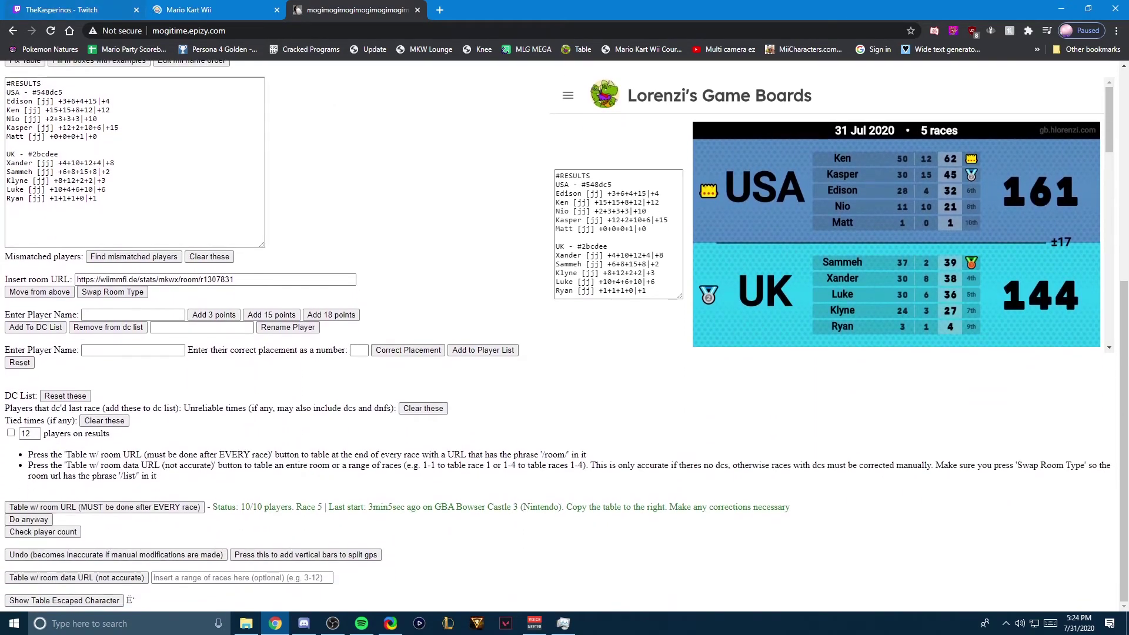
{"action": "key", "text": "ctrl+1"}
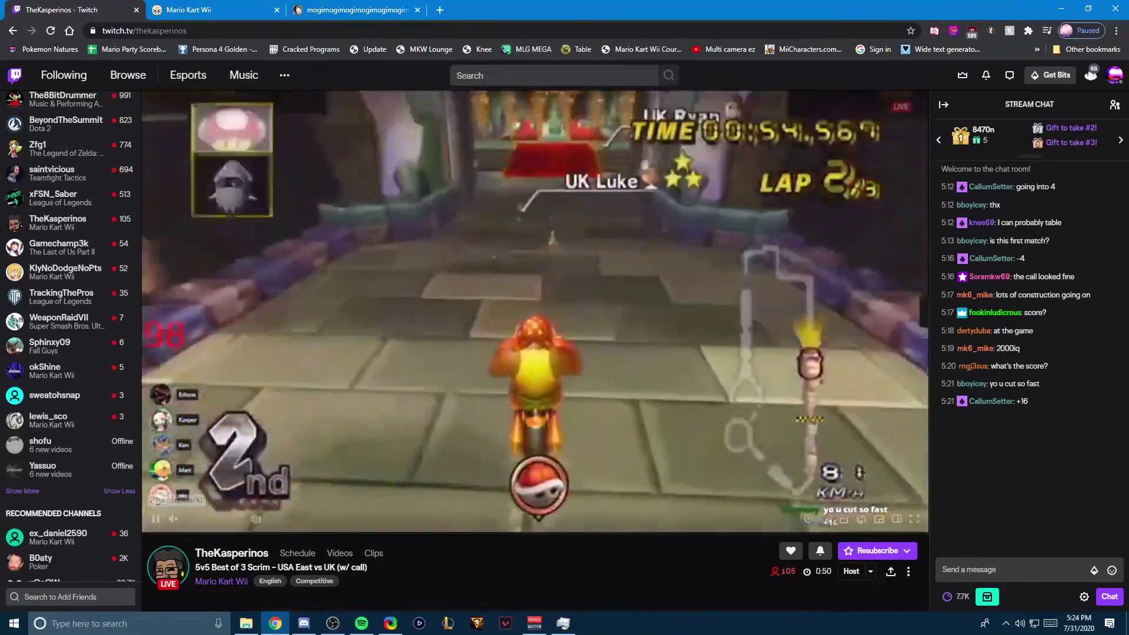
{"action": "key", "text": "ctrl+2"}
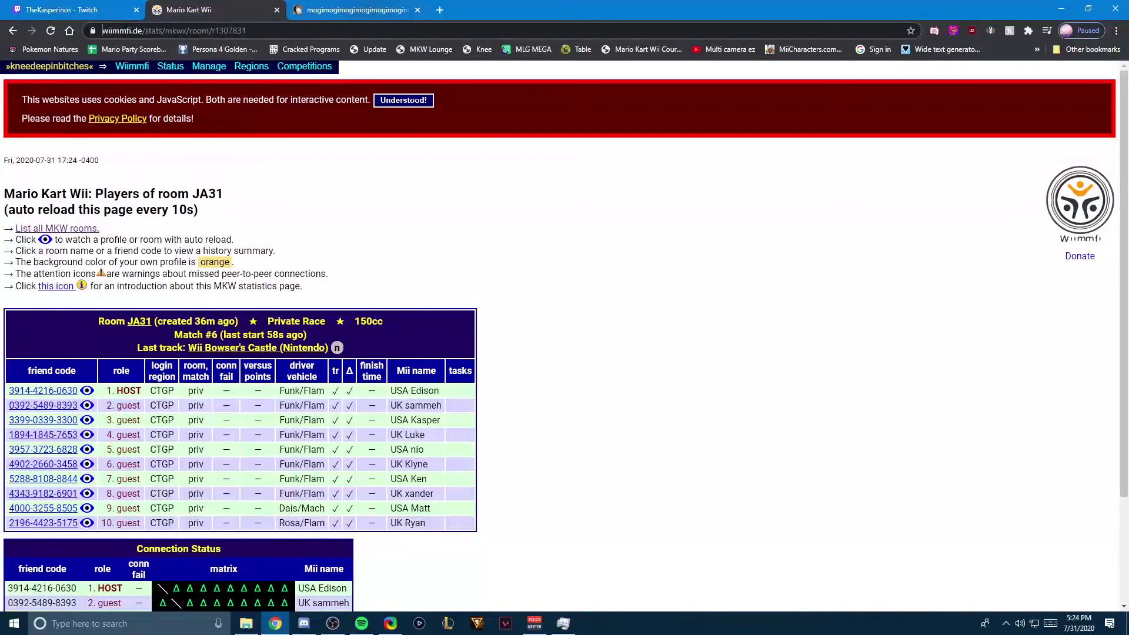
{"action": "key", "text": "ctrl+3"}
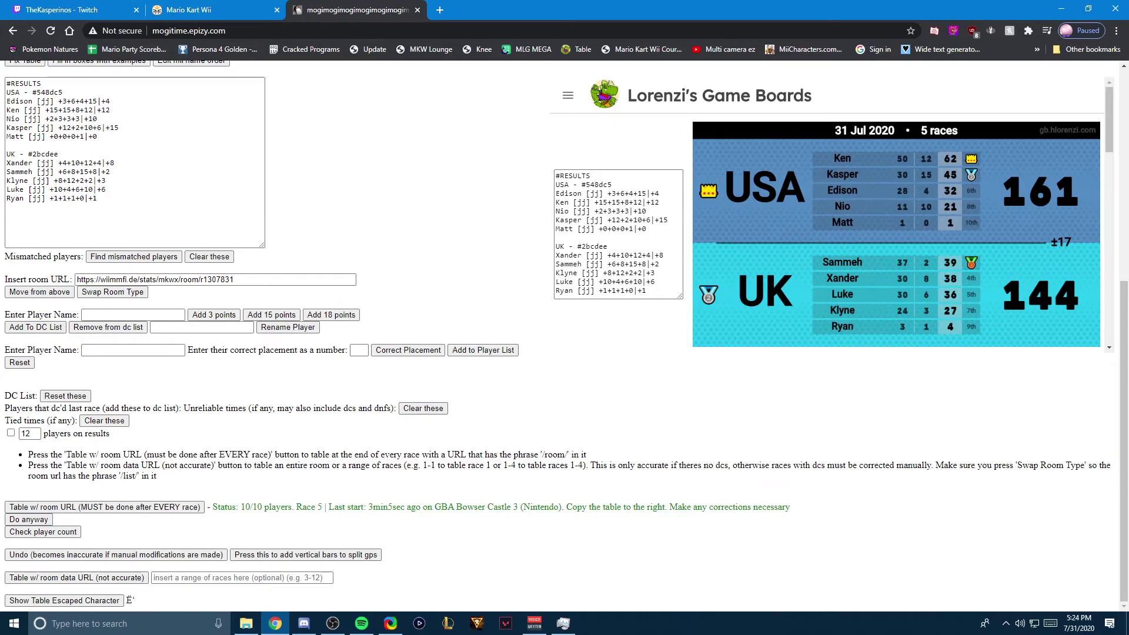
{"action": "scroll", "coordinate": [564, 335], "scroll_direction": "up", "scroll_amount": 2}
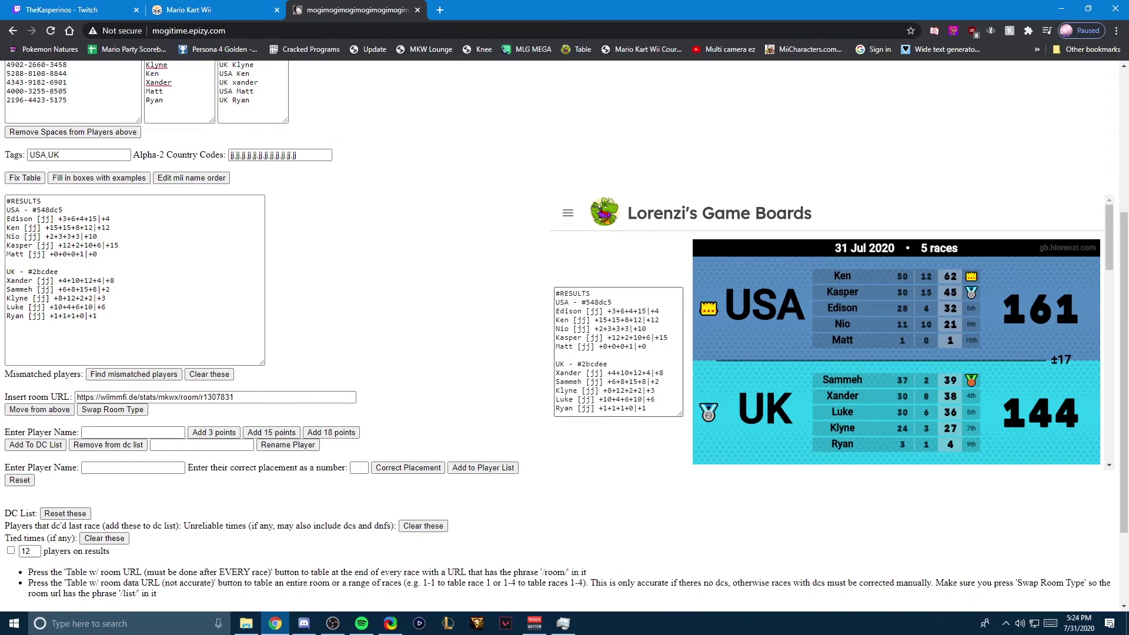
Step: Replace #548dc5 with USA EAST and #2bcdee with UNITED KINGDOM, then bring OBS to the front
{"action": "left_click_drag", "start_coordinate": [612, 302], "coordinate": [582, 302]}
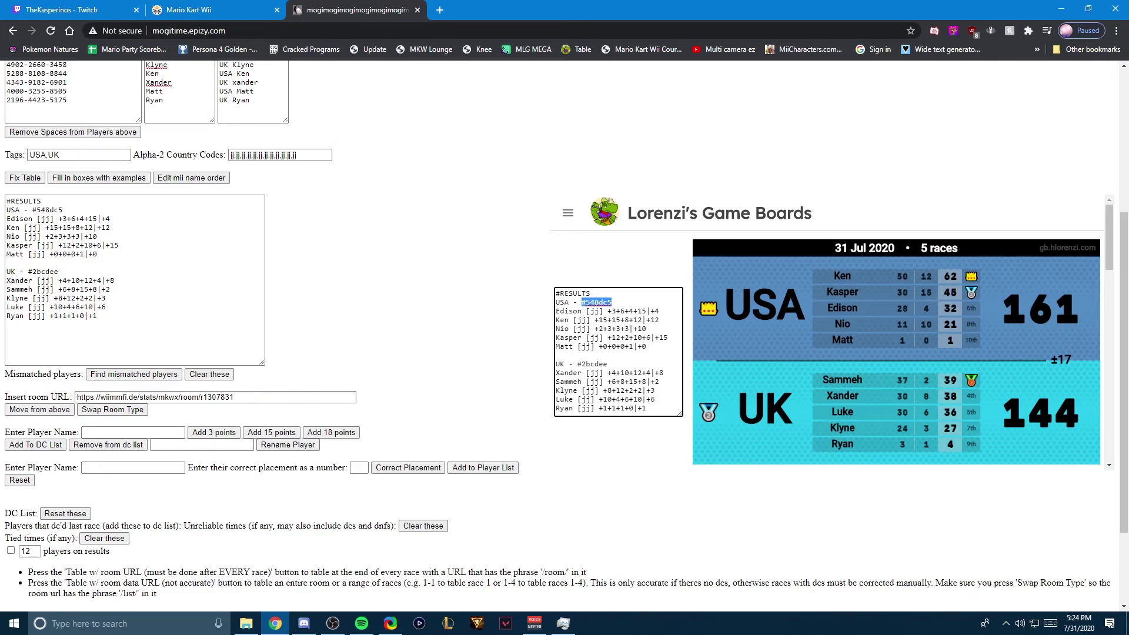
{"action": "type", "text": "USA EAST"}
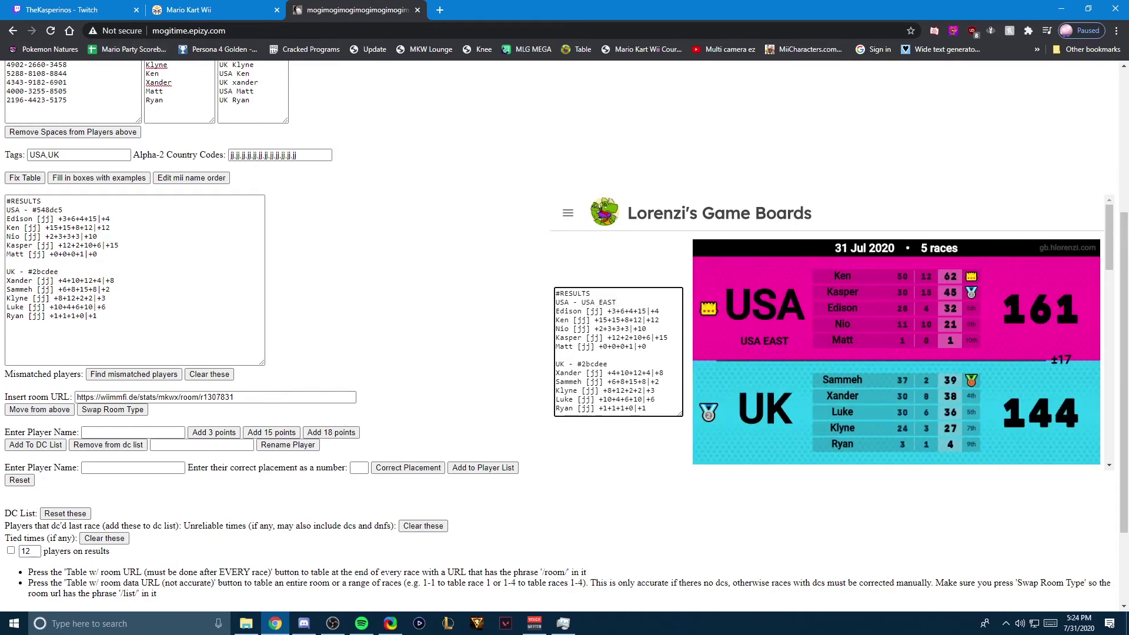
{"action": "left_click_drag", "start_coordinate": [609, 364], "coordinate": [578, 364]}
{"action": "type", "text": "UN"}
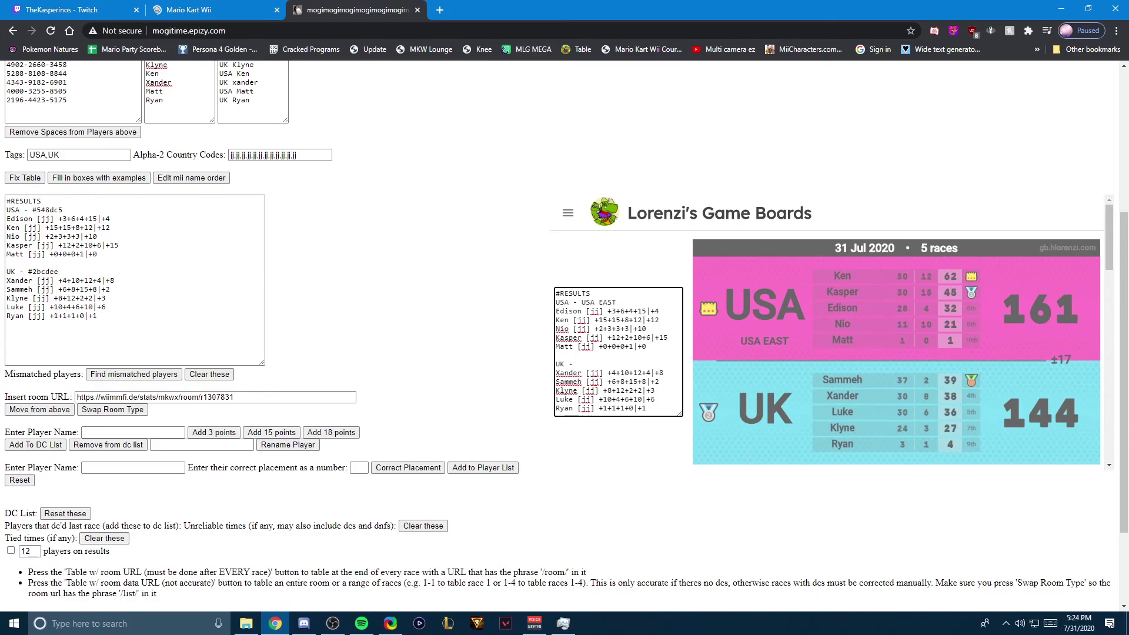
{"action": "type", "text": "ITED KINGDOM"}
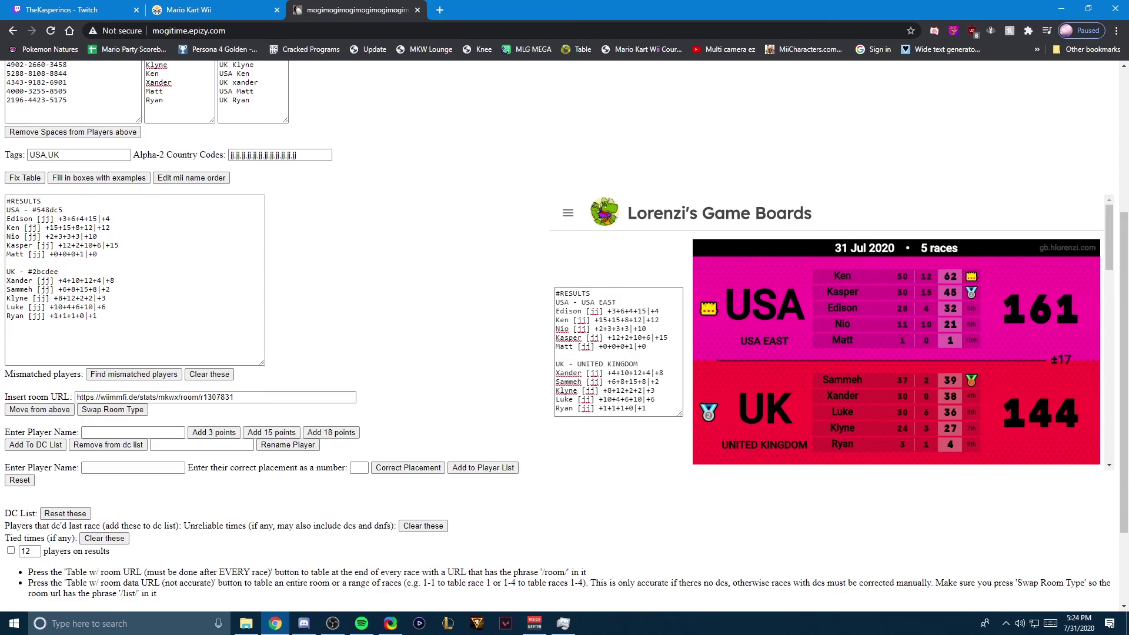
{"action": "scroll", "coordinate": [565, 336], "scroll_direction": "down", "scroll_amount": 2}
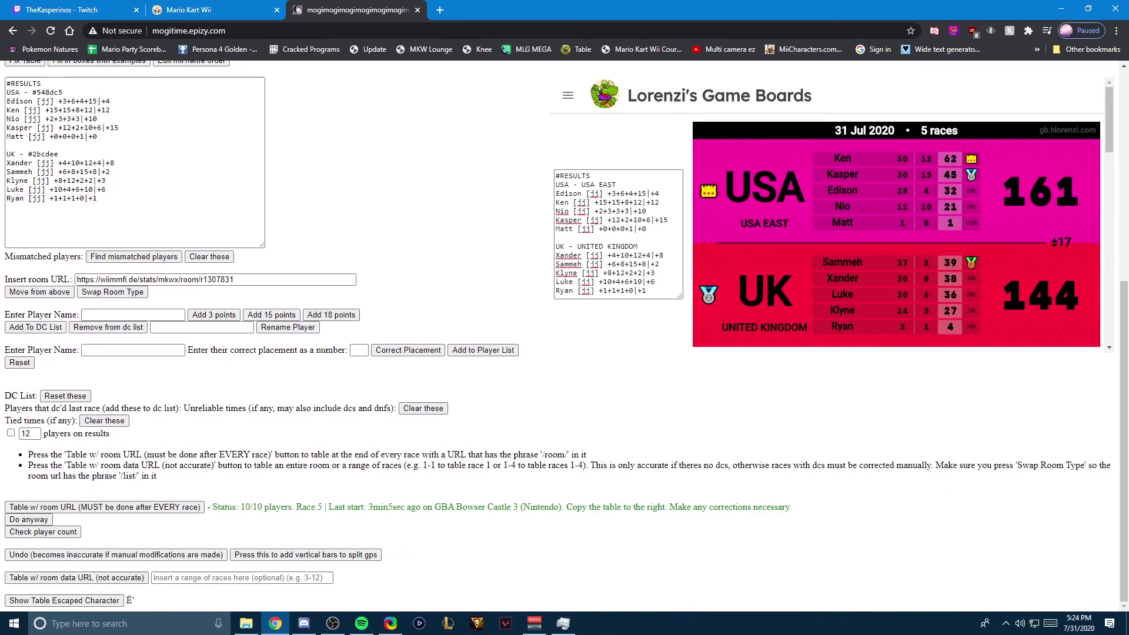
{"action": "left_click", "coordinate": [333, 623]}
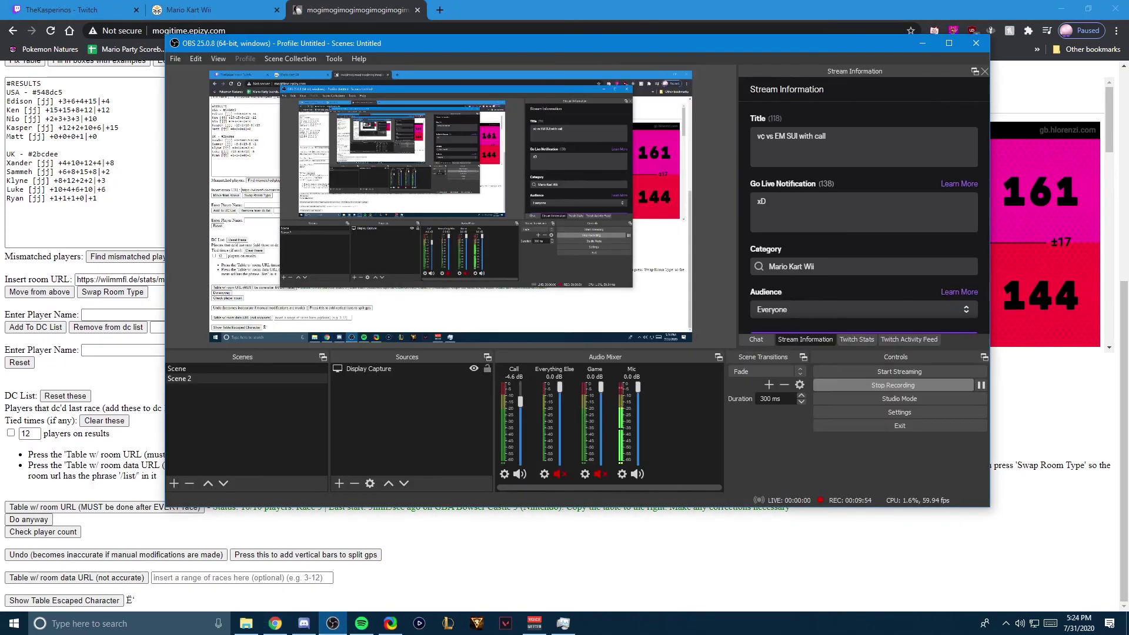